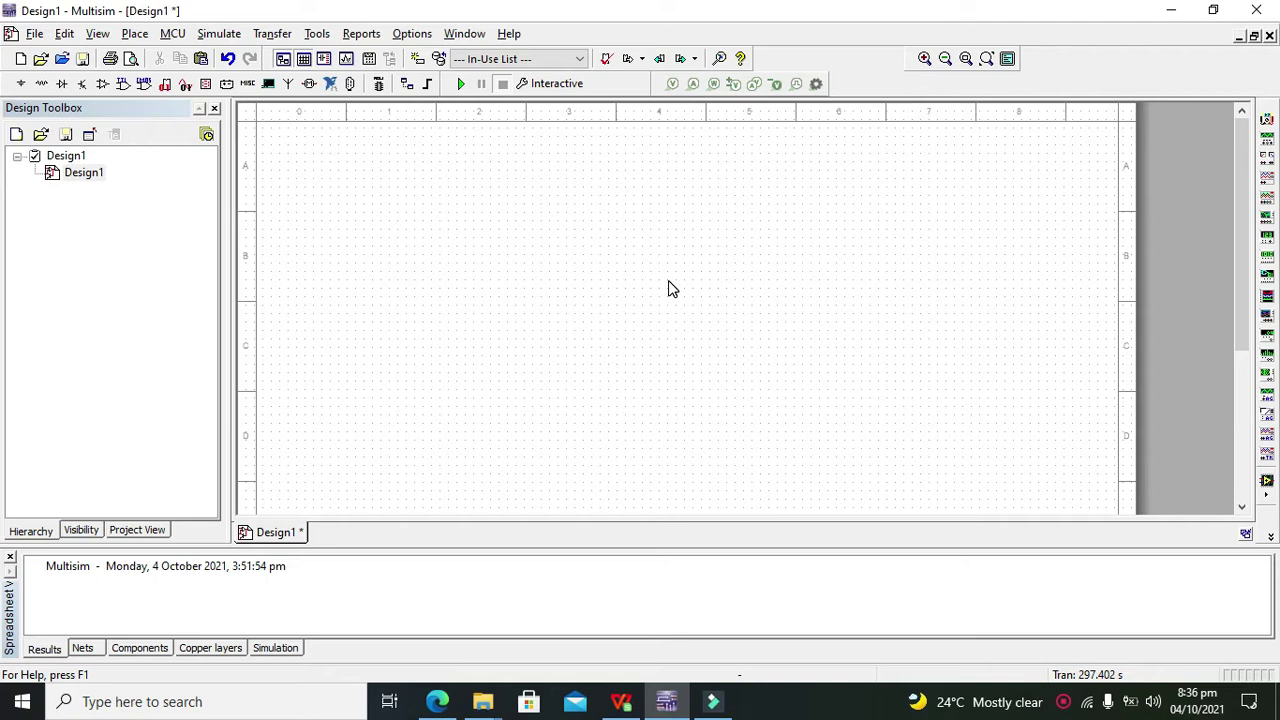
Step: Place frequency counter XFC1 on the sheet, shifted slightly left
left_click(1267, 240)
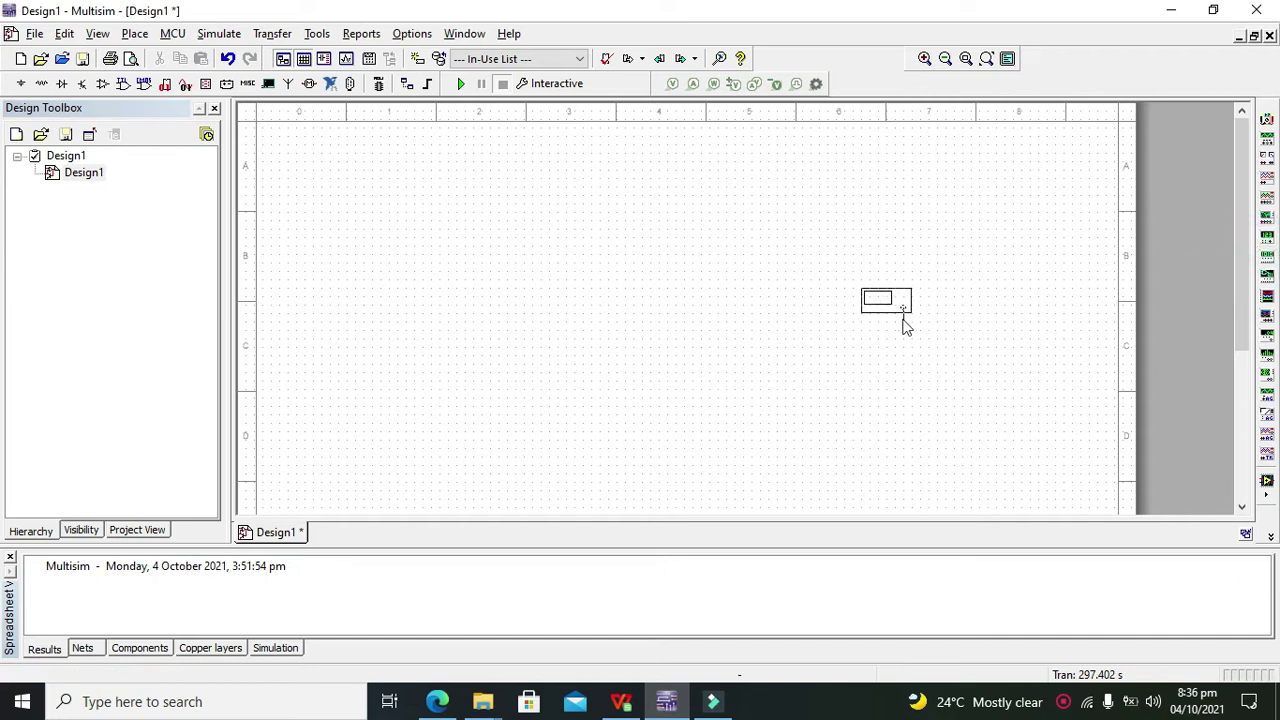
left_click(878, 318)
left_click_drag(871, 309, 838, 305)
left_click(719, 303)
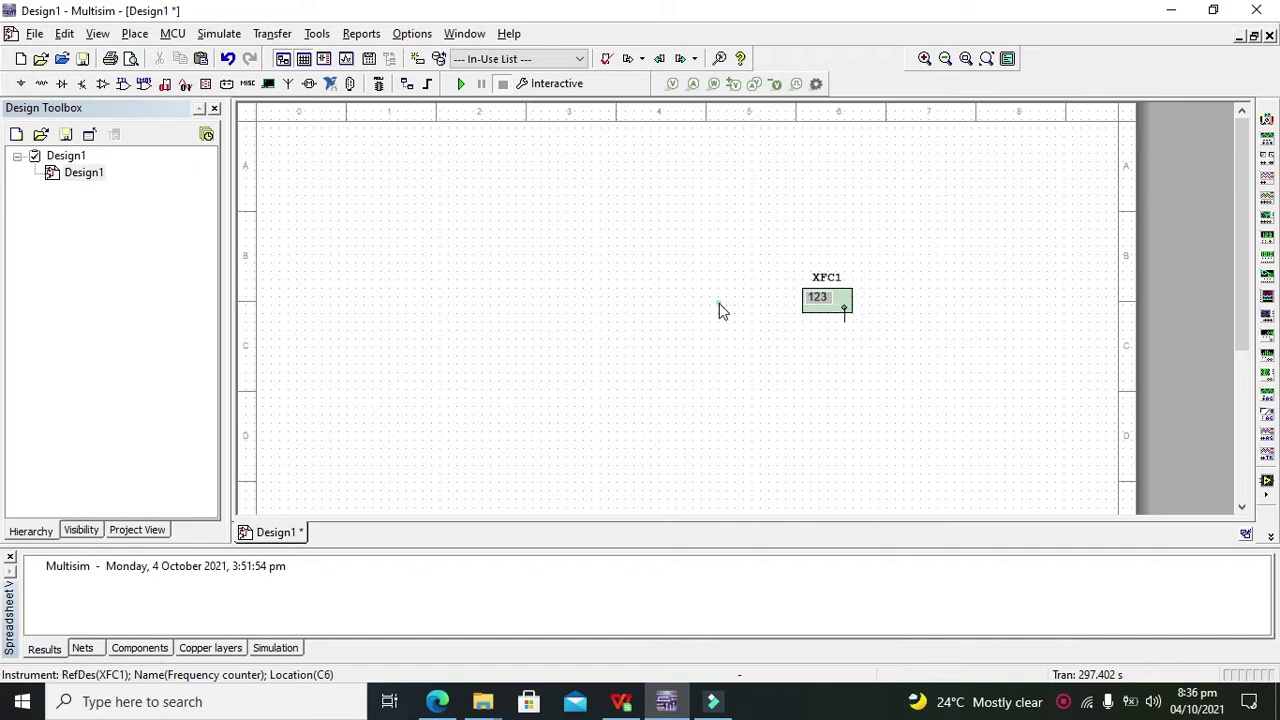
Step: Place a 120 Vrms 60 Hz AC_POWER source V1 and move it down and left
left_click(21, 83)
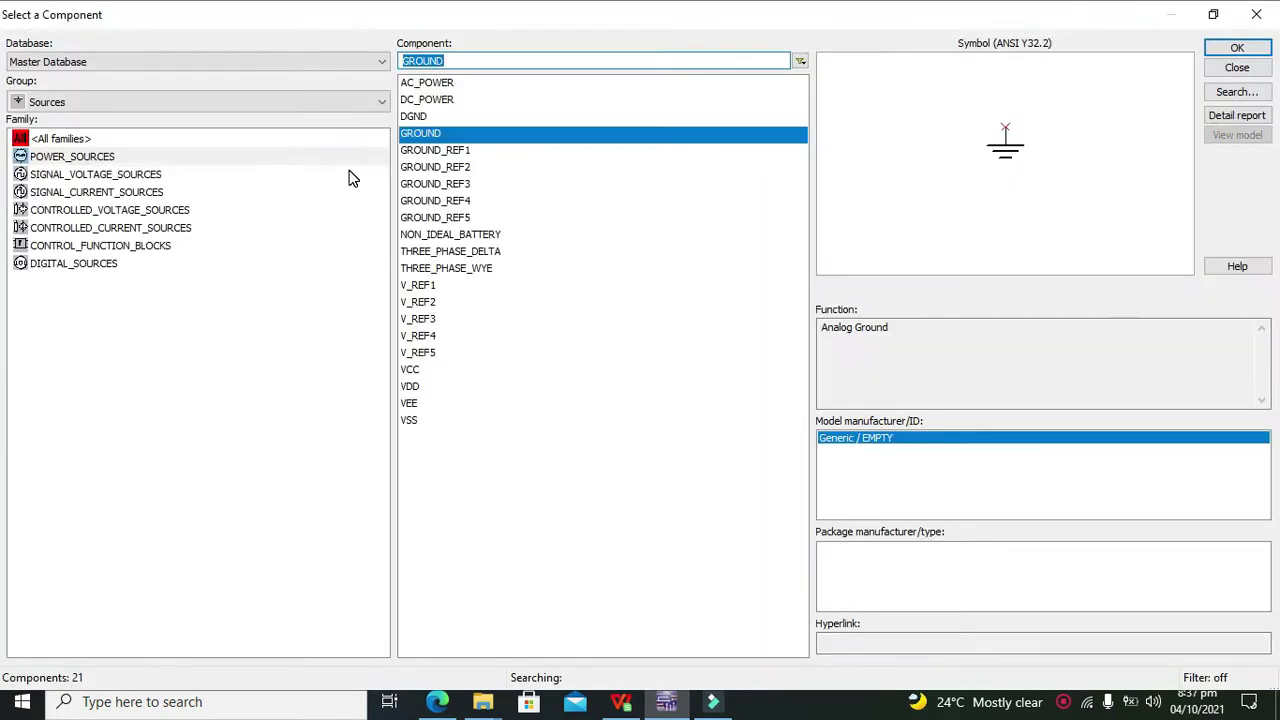
left_click(430, 83)
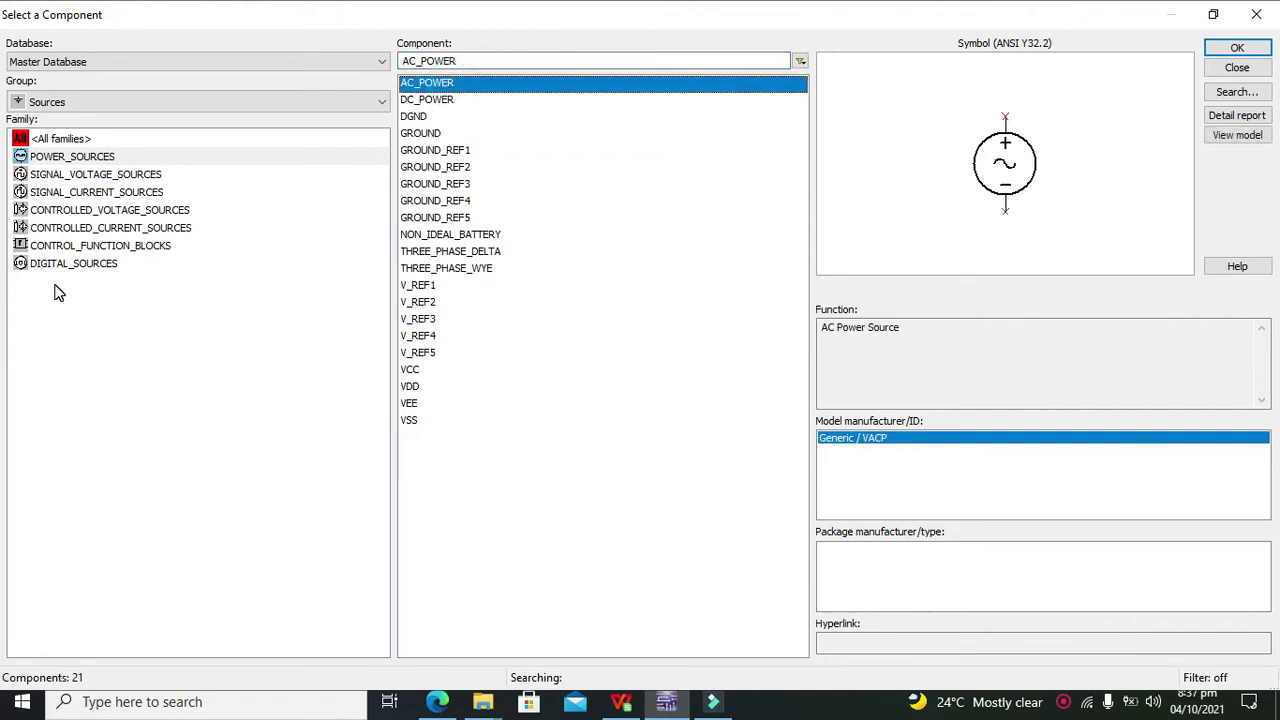
left_click(1237, 48)
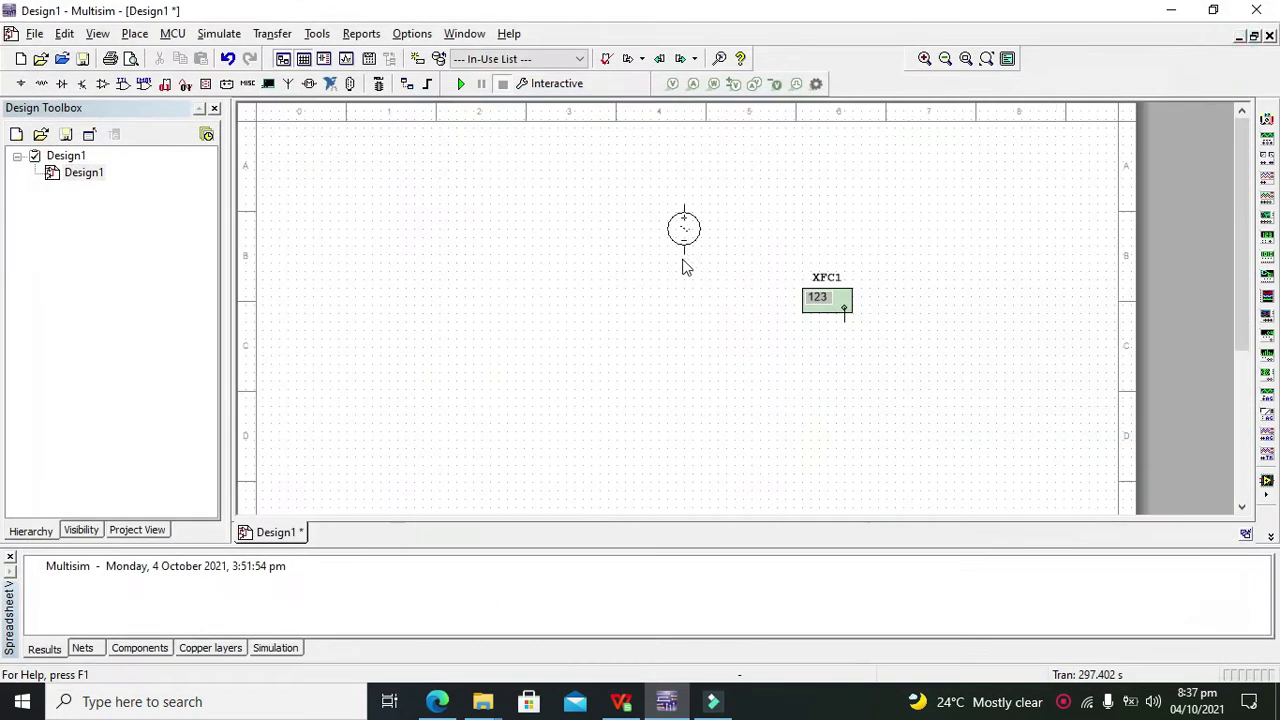
key("Escape")
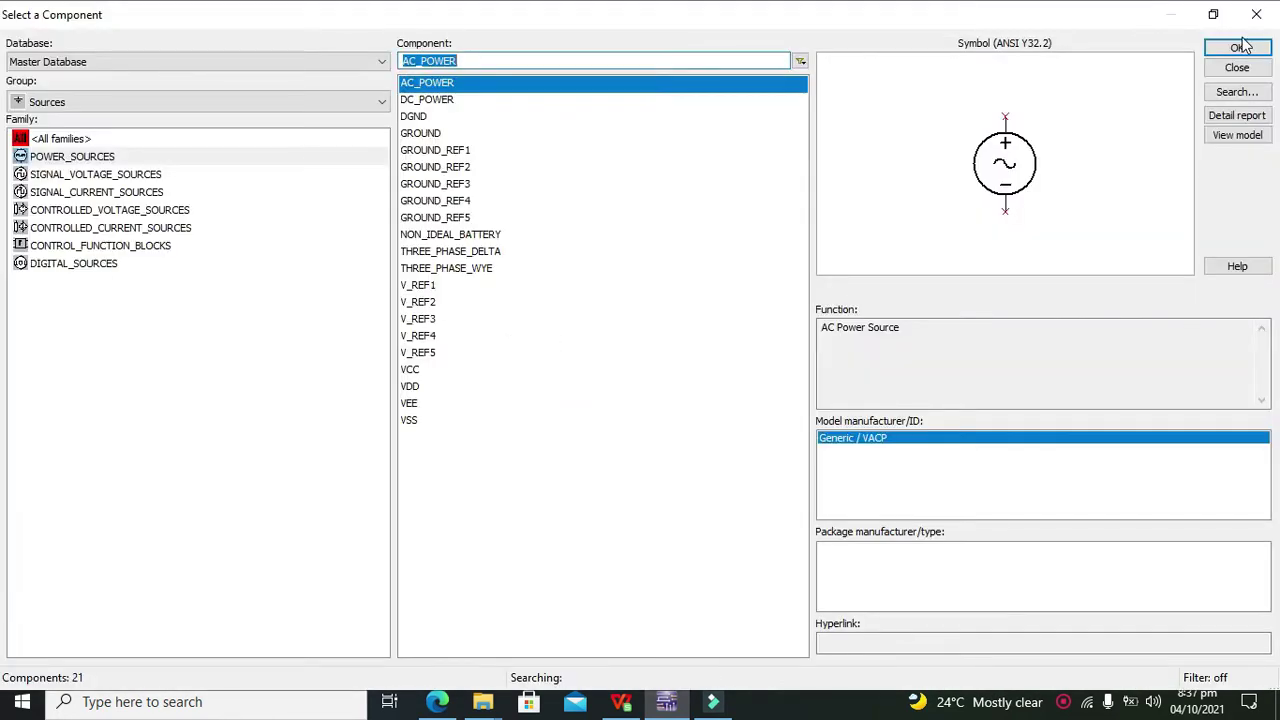
left_click(1256, 14)
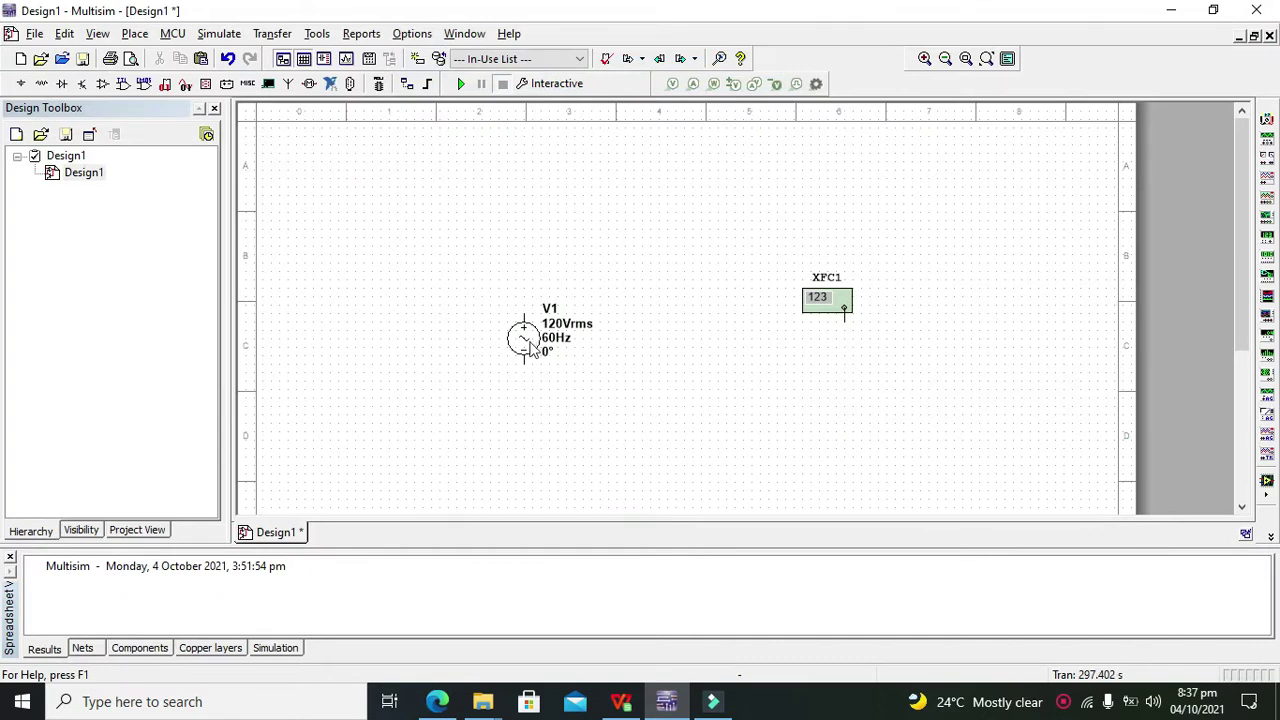
left_click_drag(527, 343, 508, 378)
Step: Wire XFC1's input to V1's top terminal and move the whole group up
left_click(703, 363)
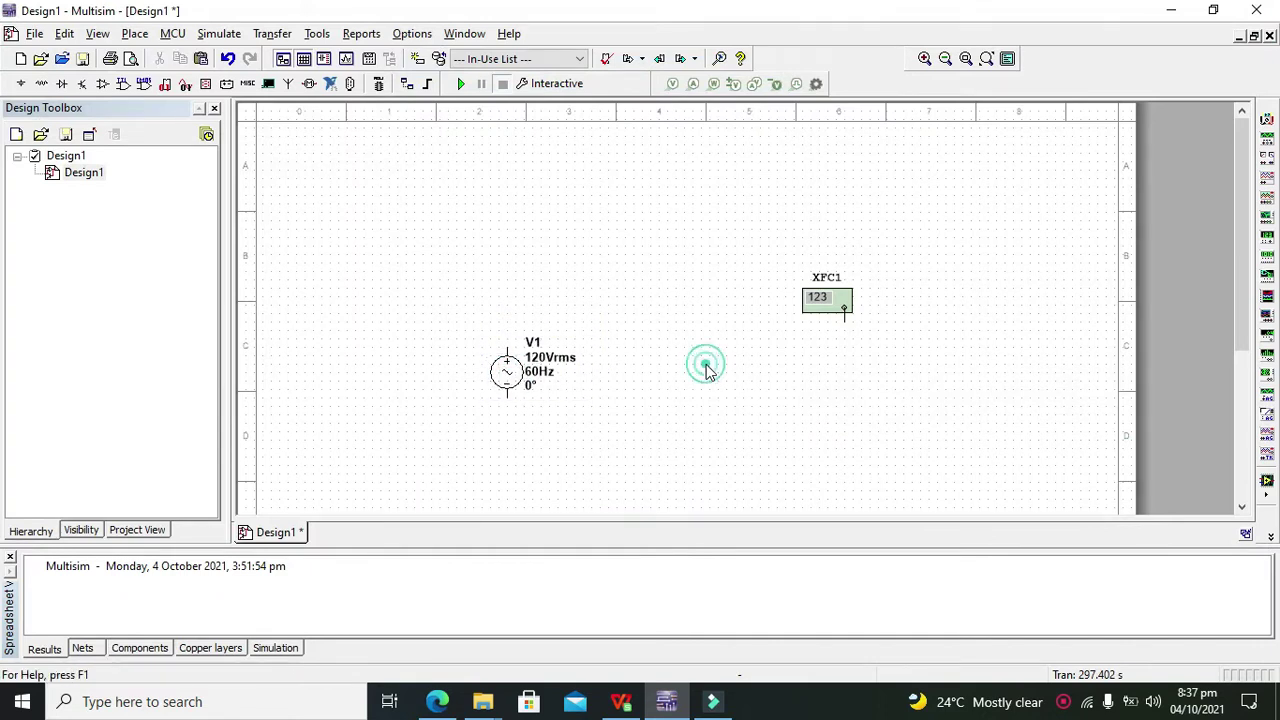
left_click(845, 318)
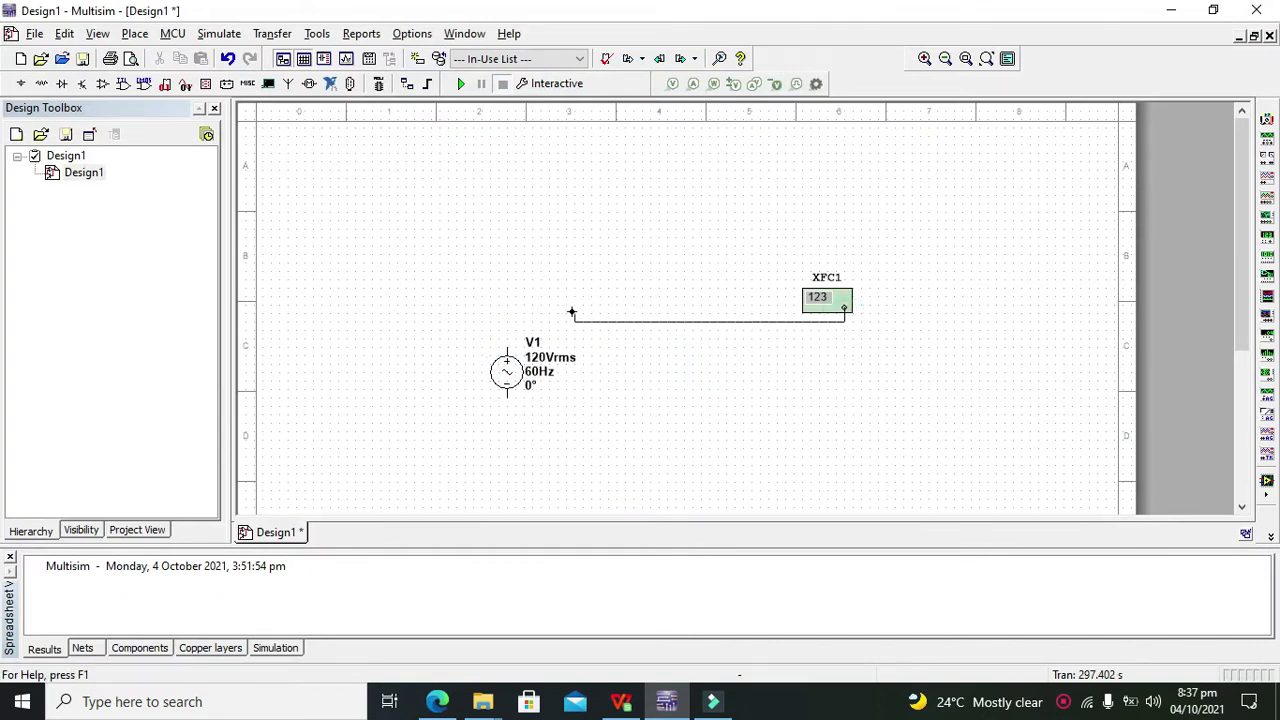
left_click(507, 345)
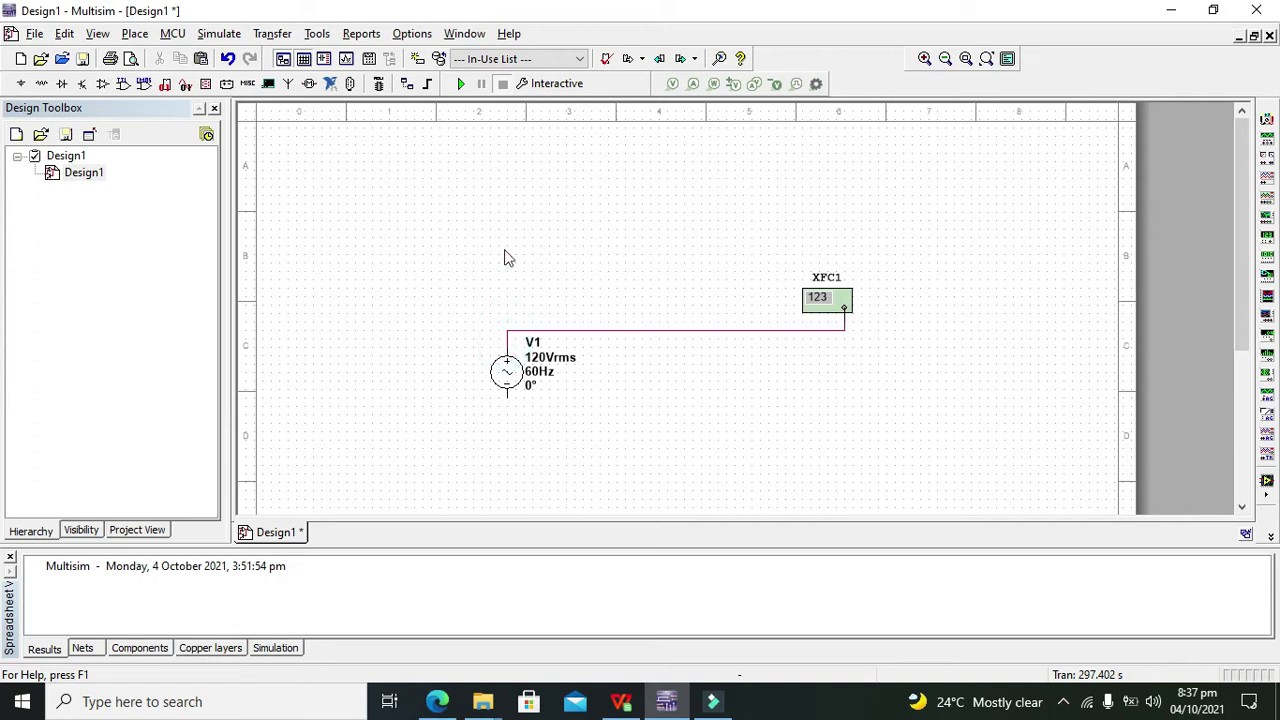
left_click_drag(429, 243, 789, 423)
left_click_drag(840, 312, 840, 202)
left_click(928, 280)
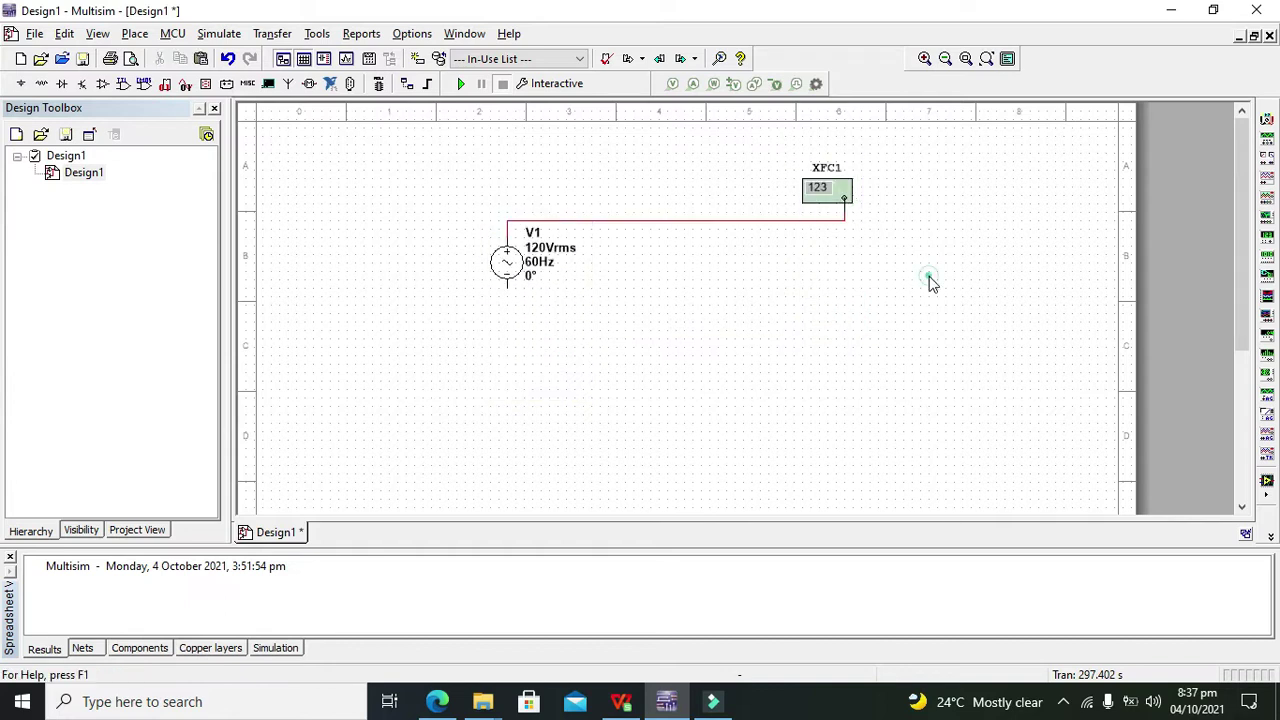
Step: Place a GROUND below V1 and wire V1's bottom terminal to it
left_click(20, 84)
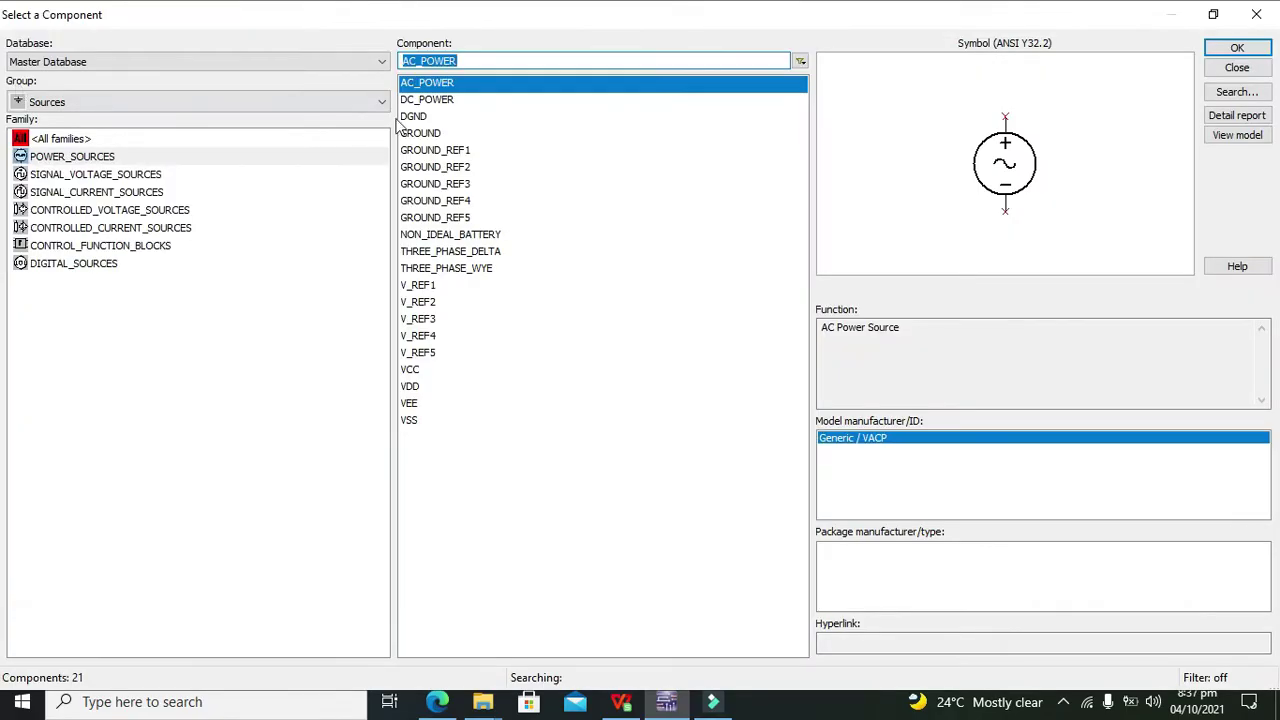
left_click(425, 135)
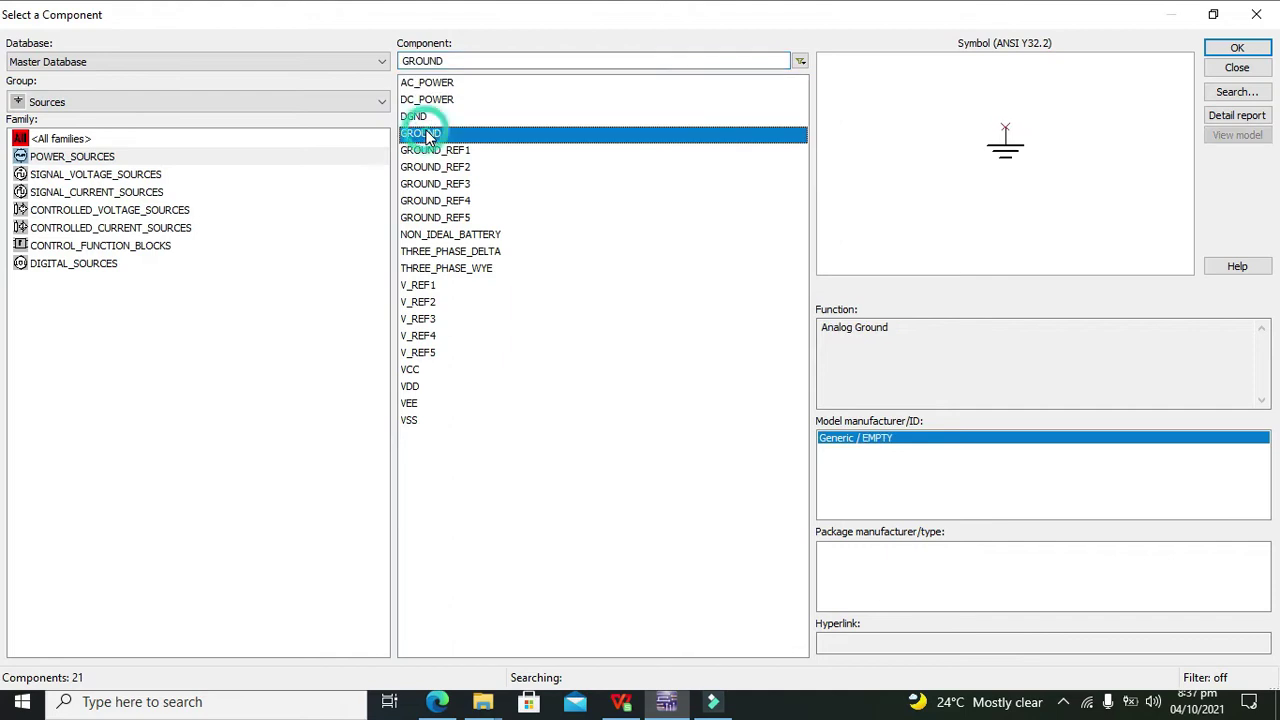
left_click(1236, 48)
left_click(508, 318)
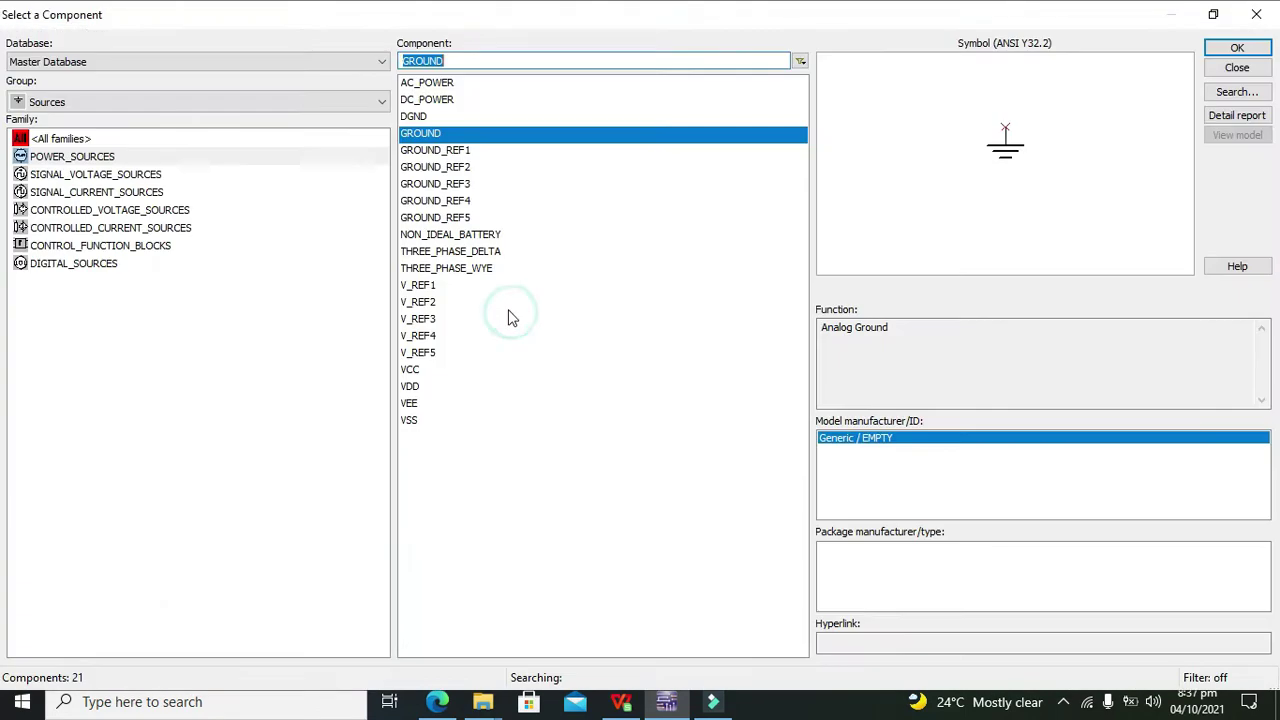
left_click(1256, 14)
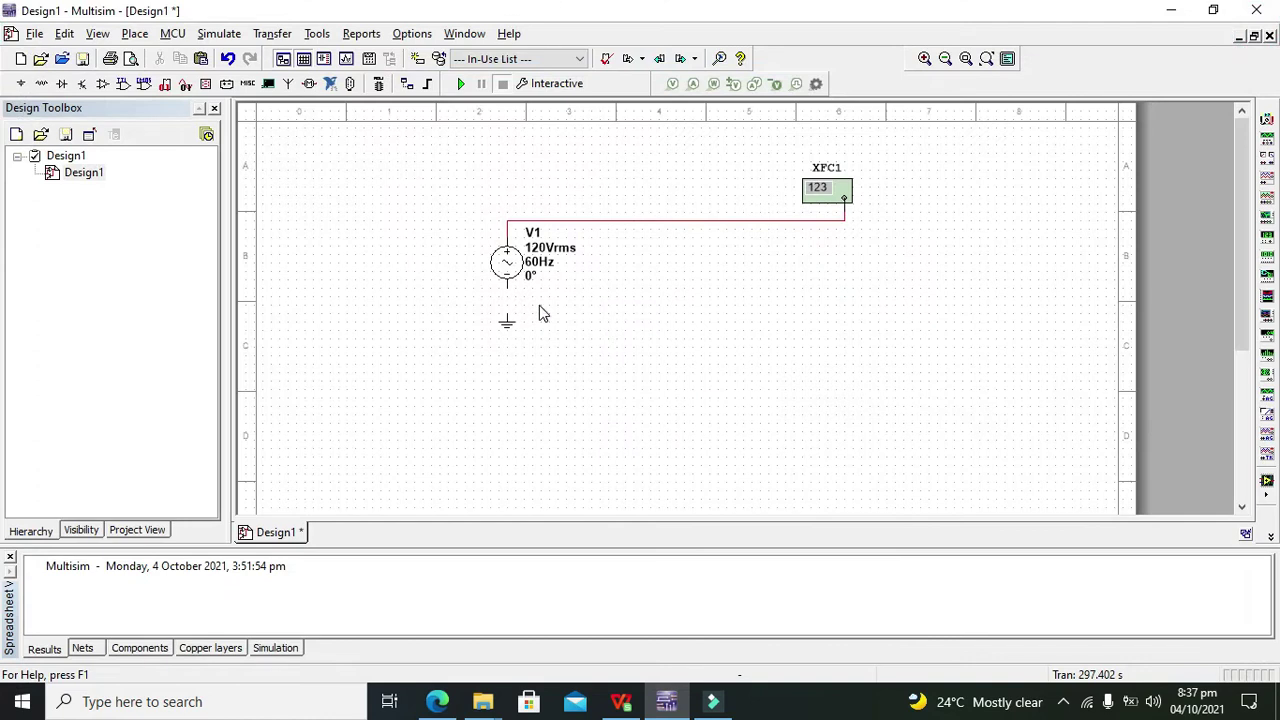
left_click(507, 311)
left_click(508, 286)
left_click(688, 152)
Step: Run the simulation, check XFC1's readout shows 60 Hz, then close the readout
left_click(460, 84)
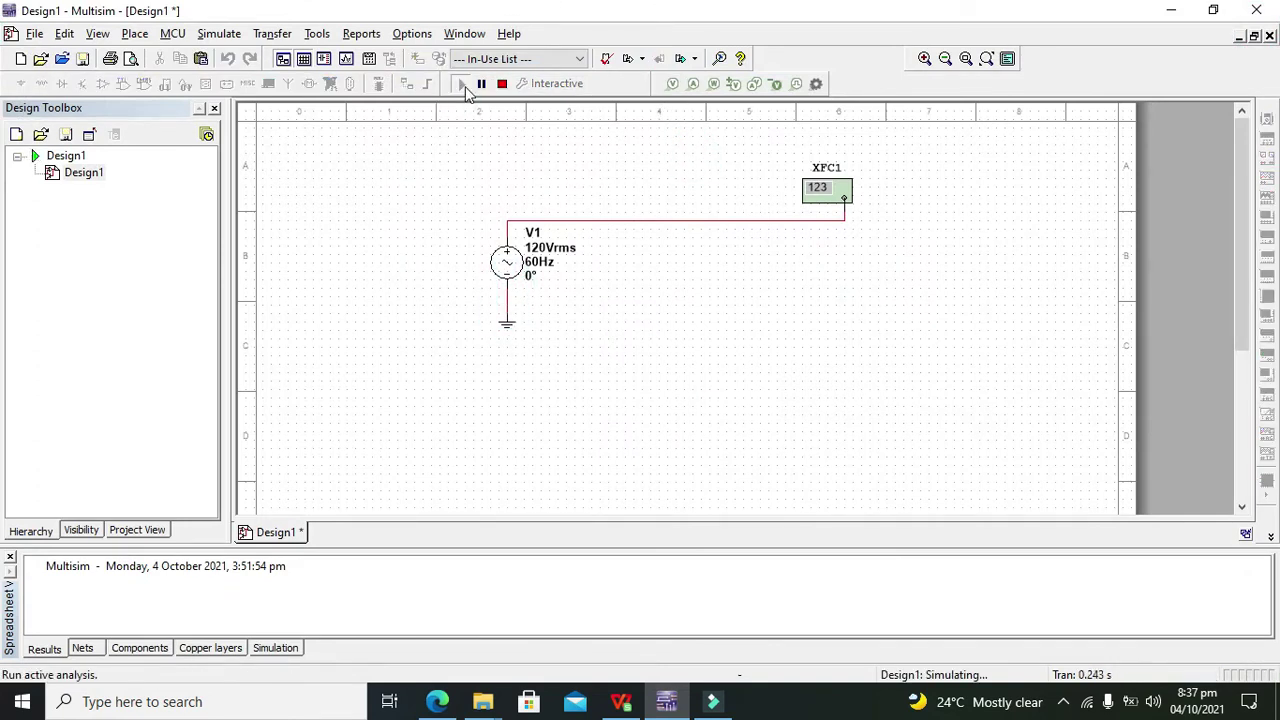
double_click(826, 192)
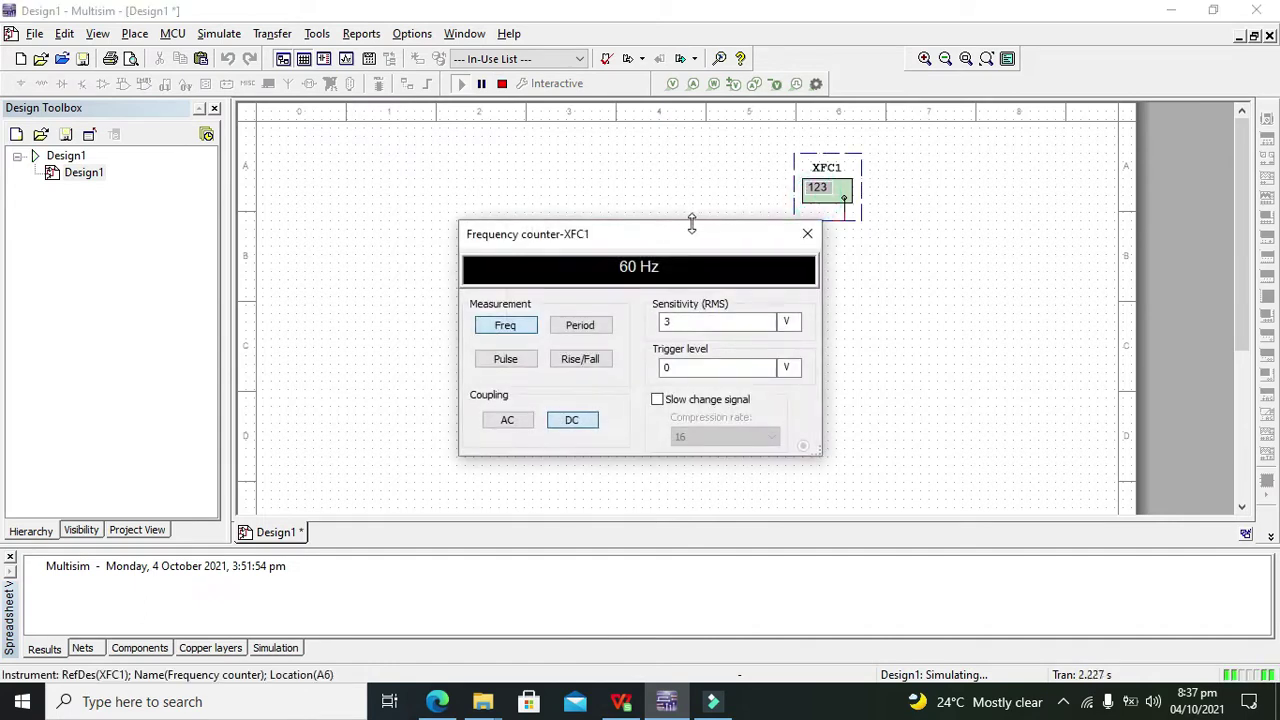
left_click_drag(663, 233, 1138, 123)
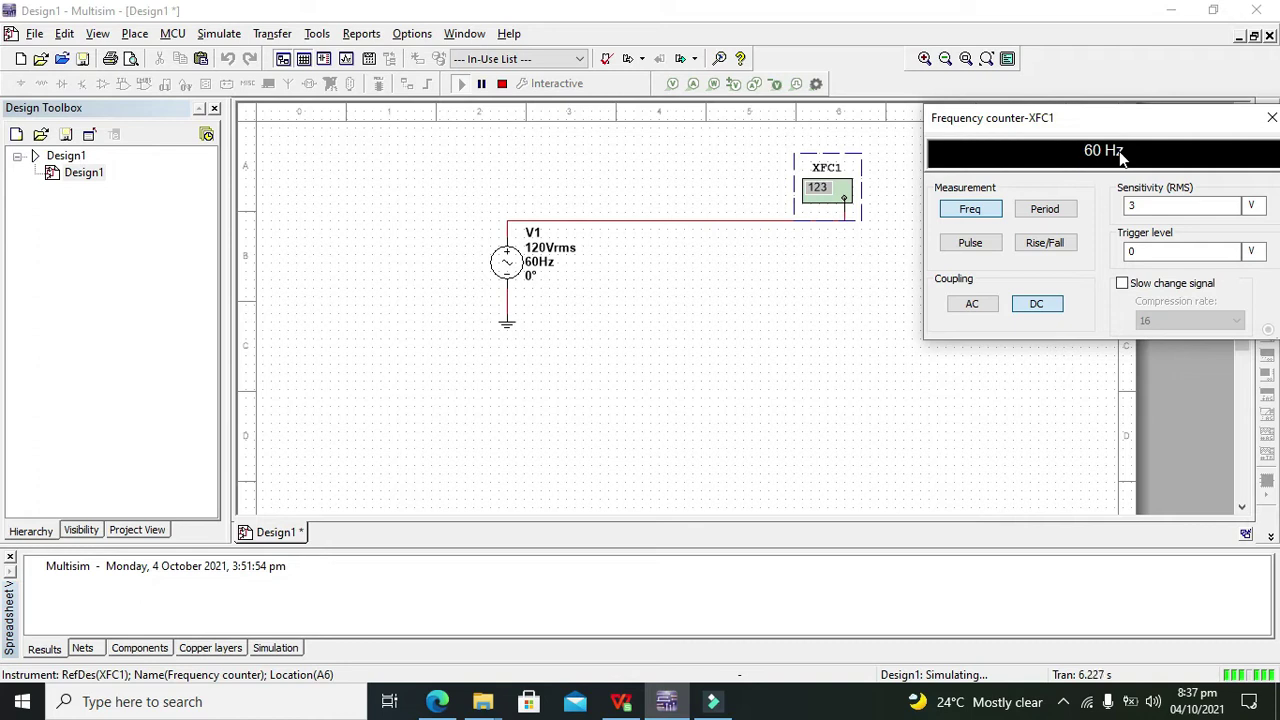
left_click_drag(1103, 121, 1064, 181)
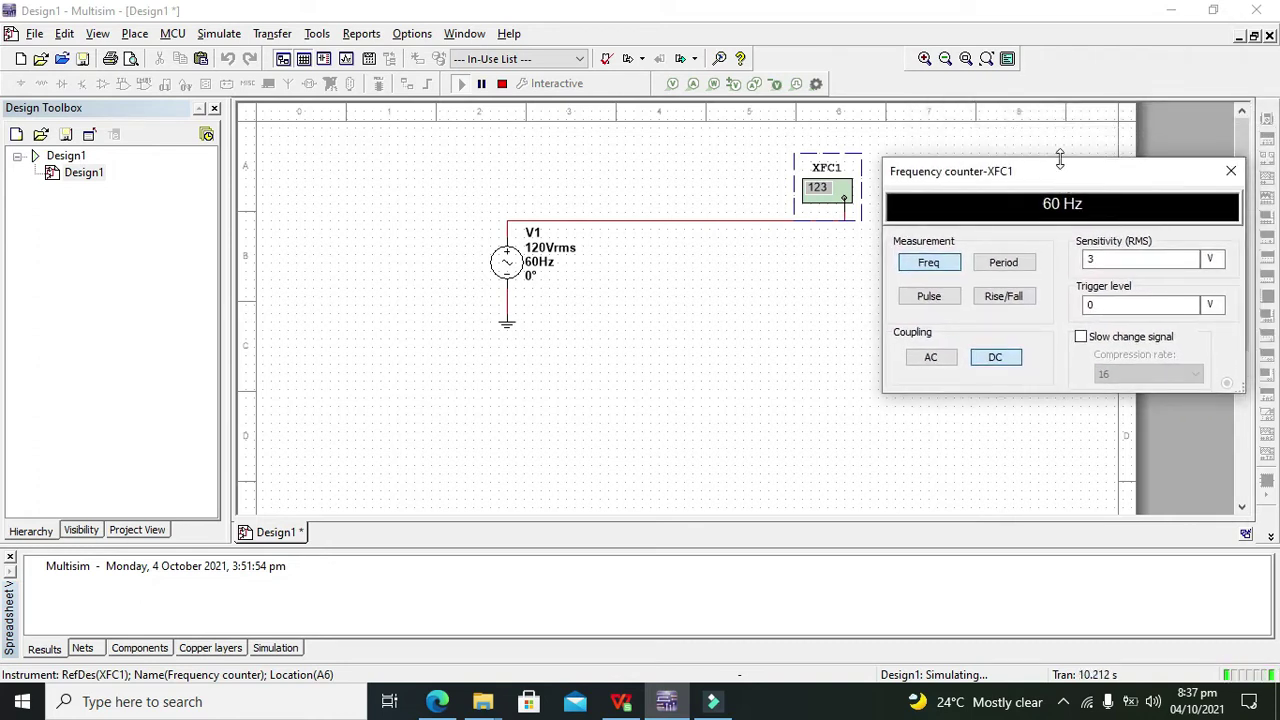
left_click(1231, 171)
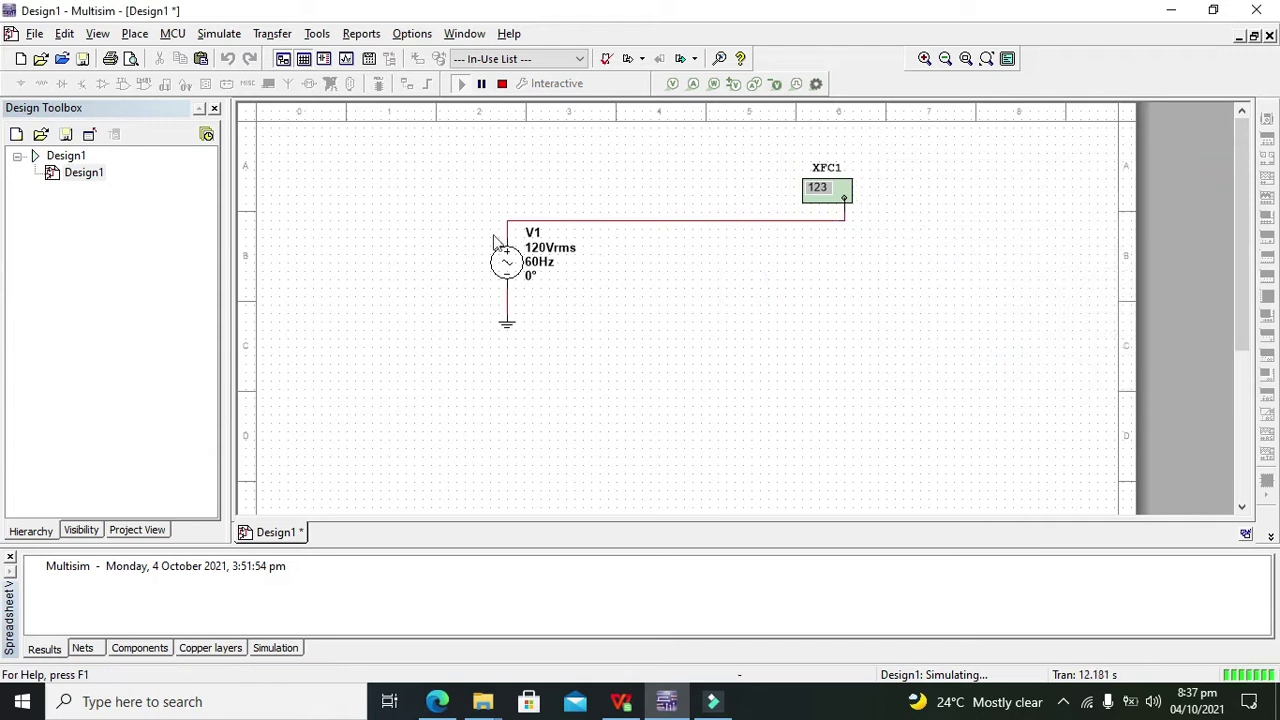
left_click(508, 262)
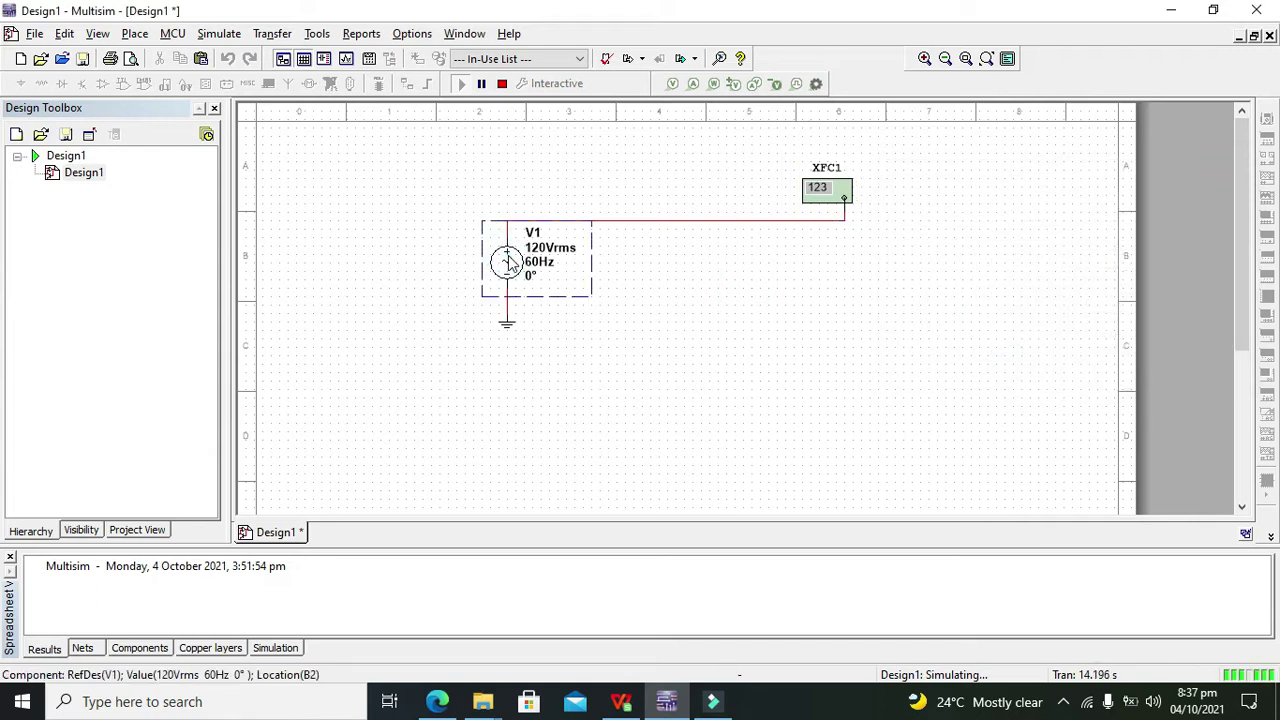
Step: Stop the simulation and delete source V1 with its wire
left_click(502, 84)
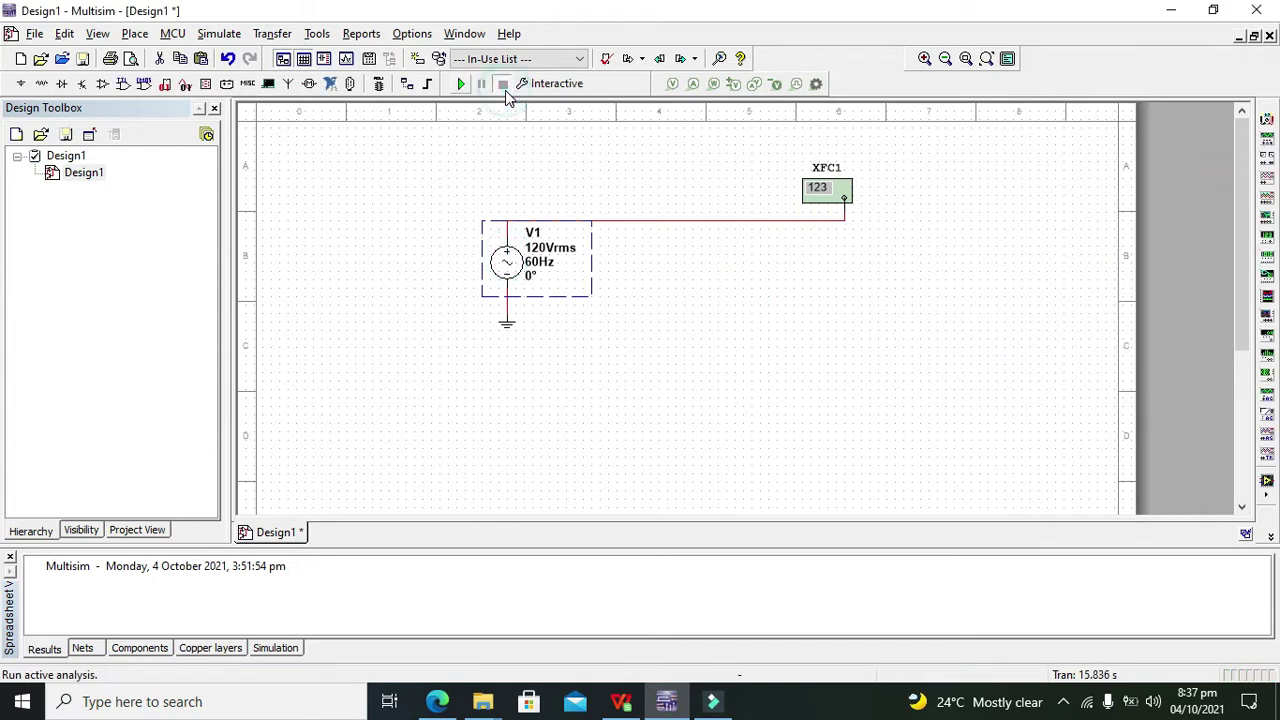
right_click(507, 266)
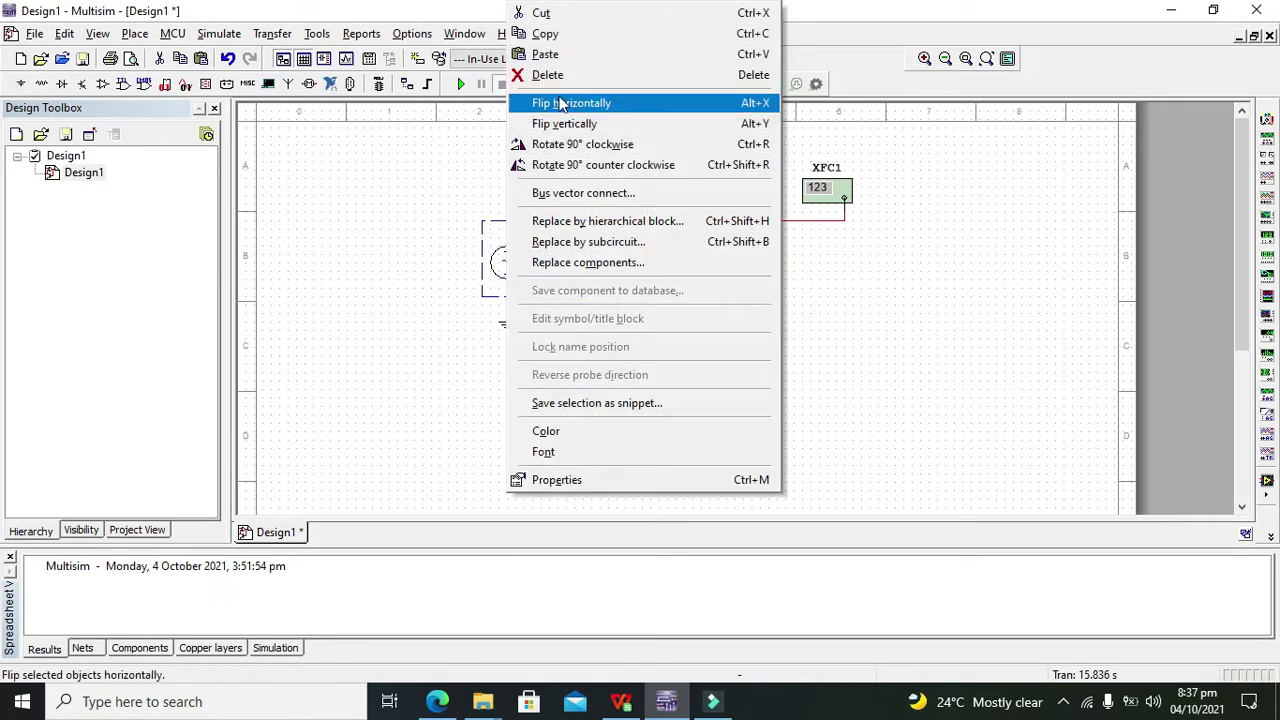
left_click(552, 76)
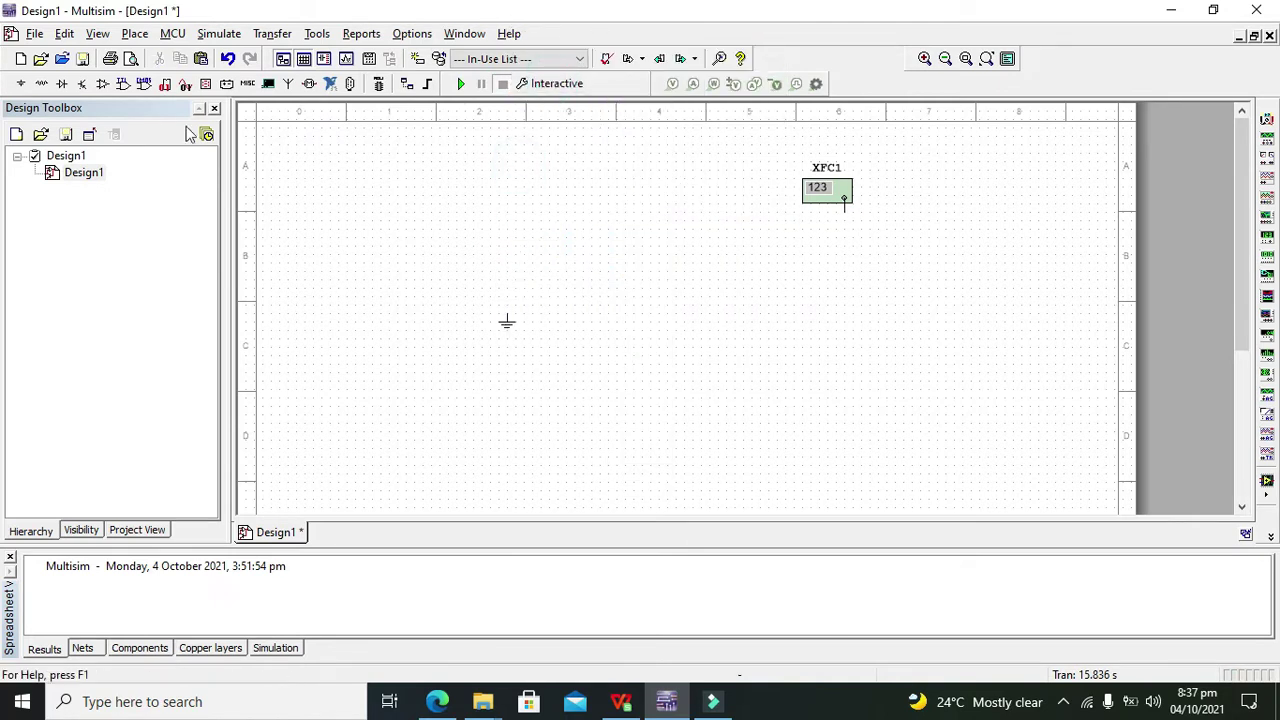
Step: Place a 1 kHz DIGITAL_CLOCK source U1 left of the frequency counter
left_click(22, 83)
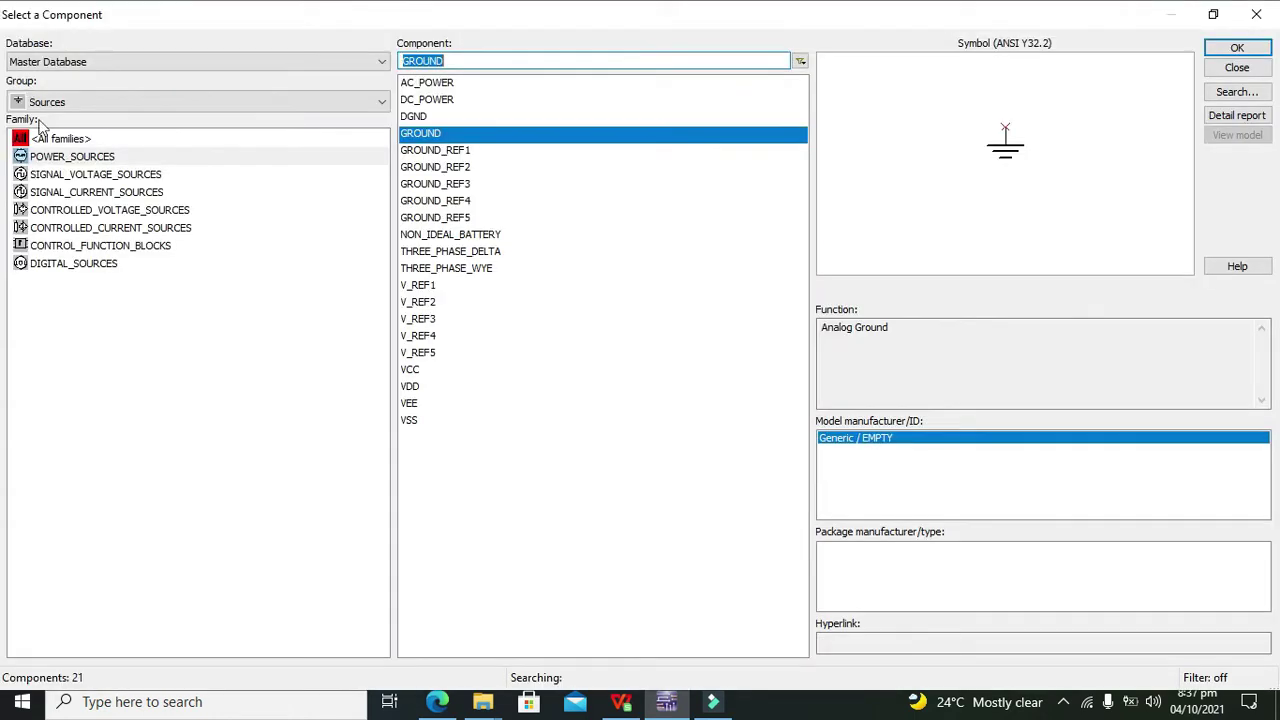
left_click(43, 263)
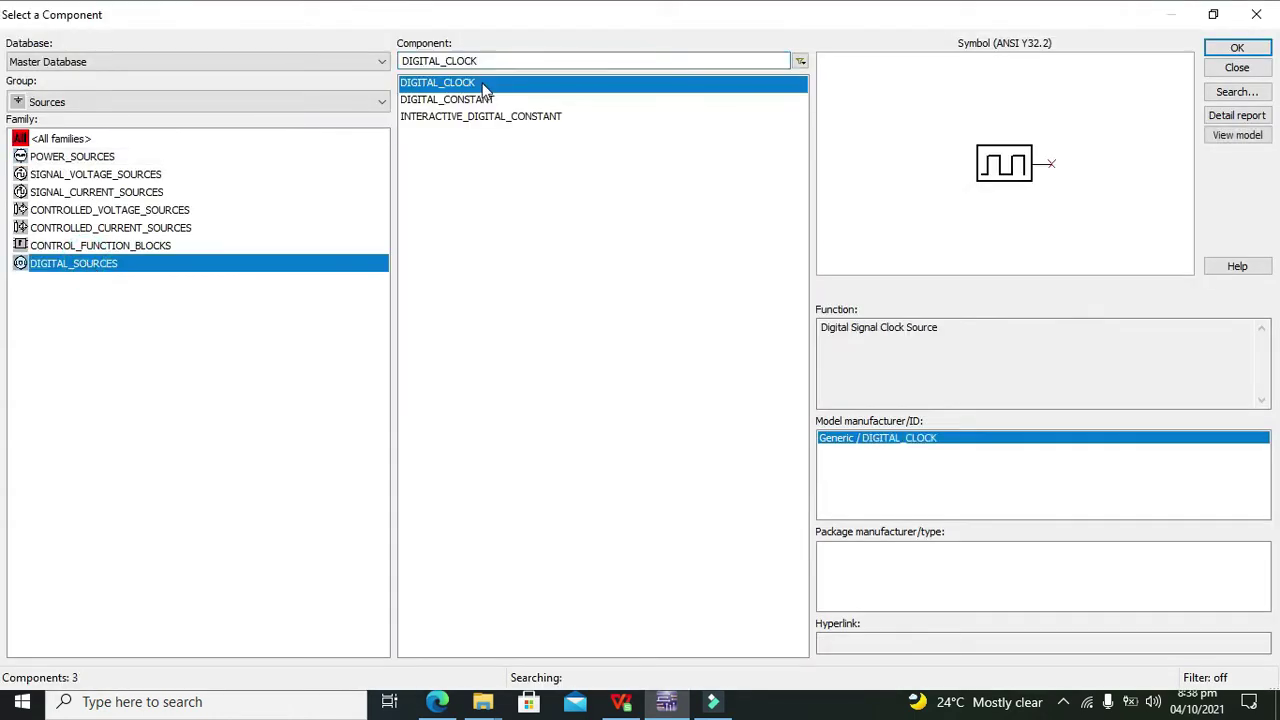
left_click(481, 86)
left_click(1237, 48)
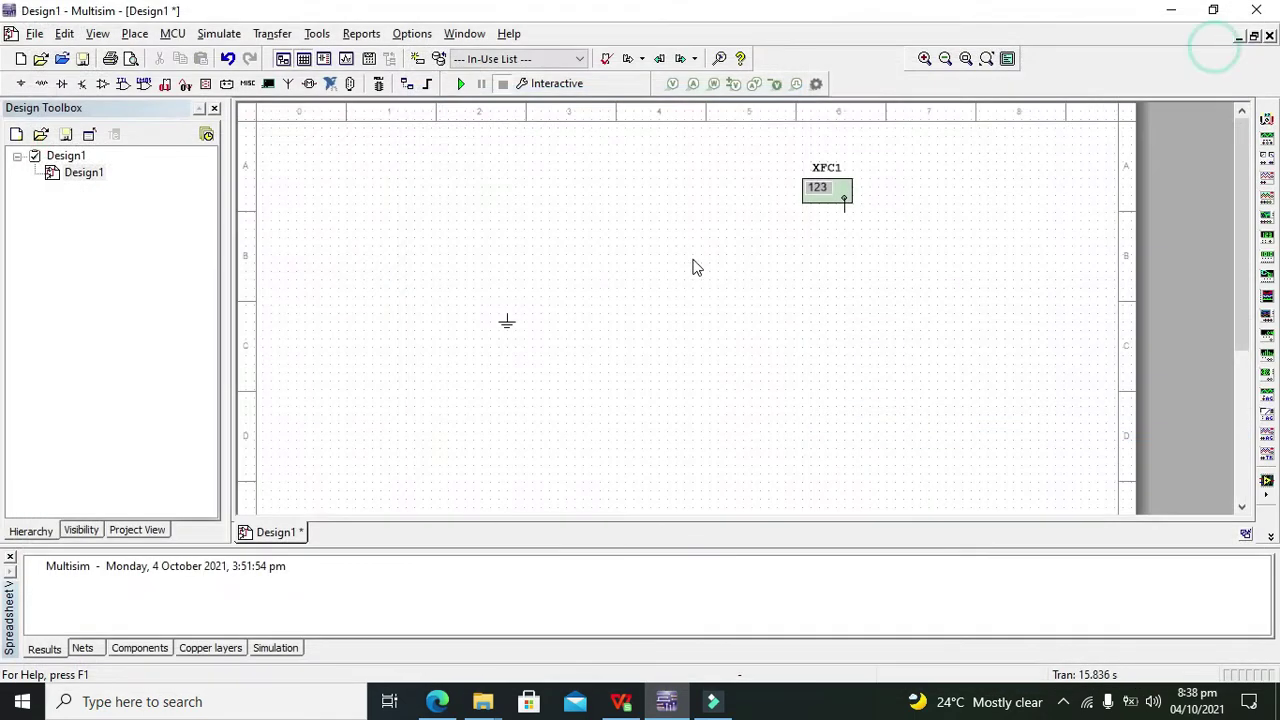
left_click(540, 250)
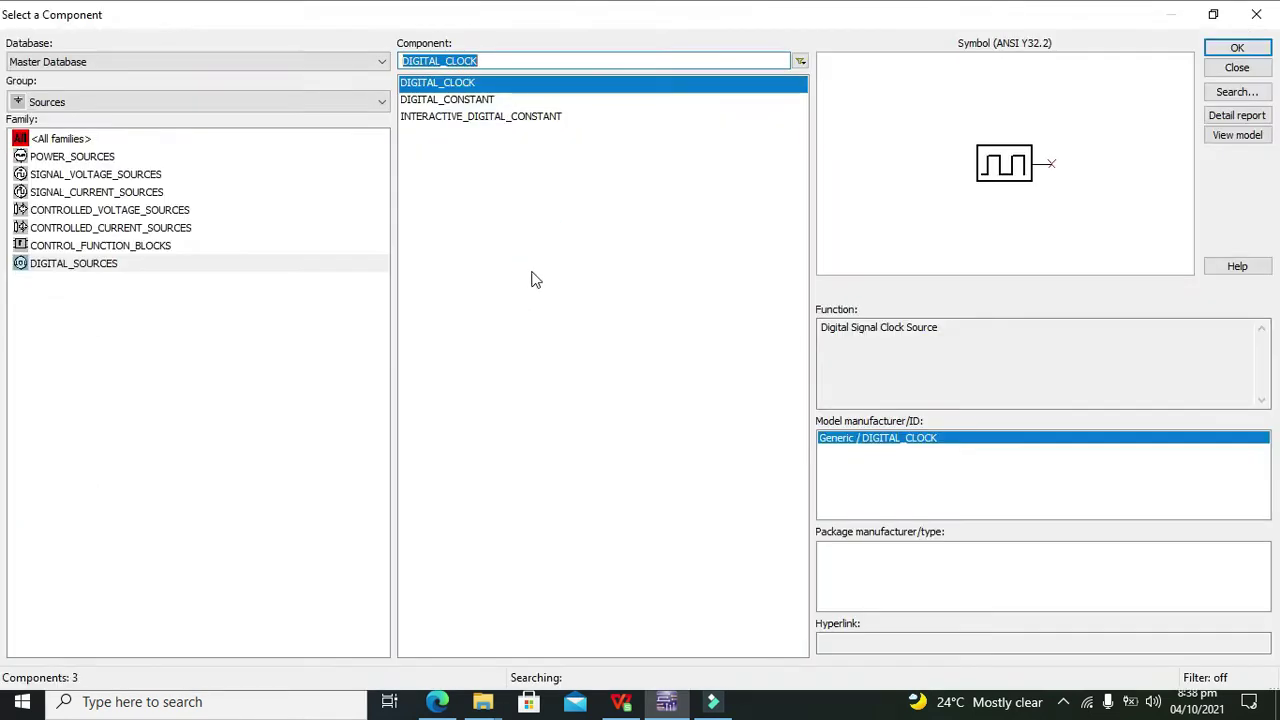
left_click(1240, 48)
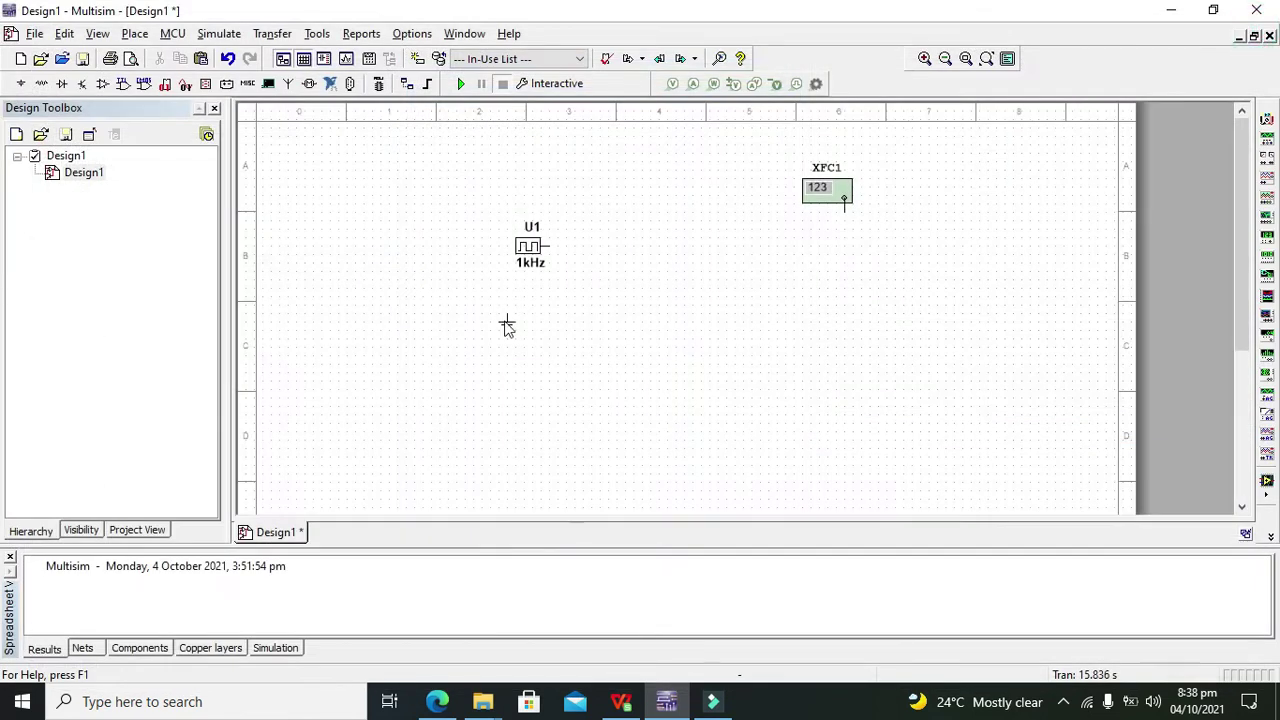
key("Escape")
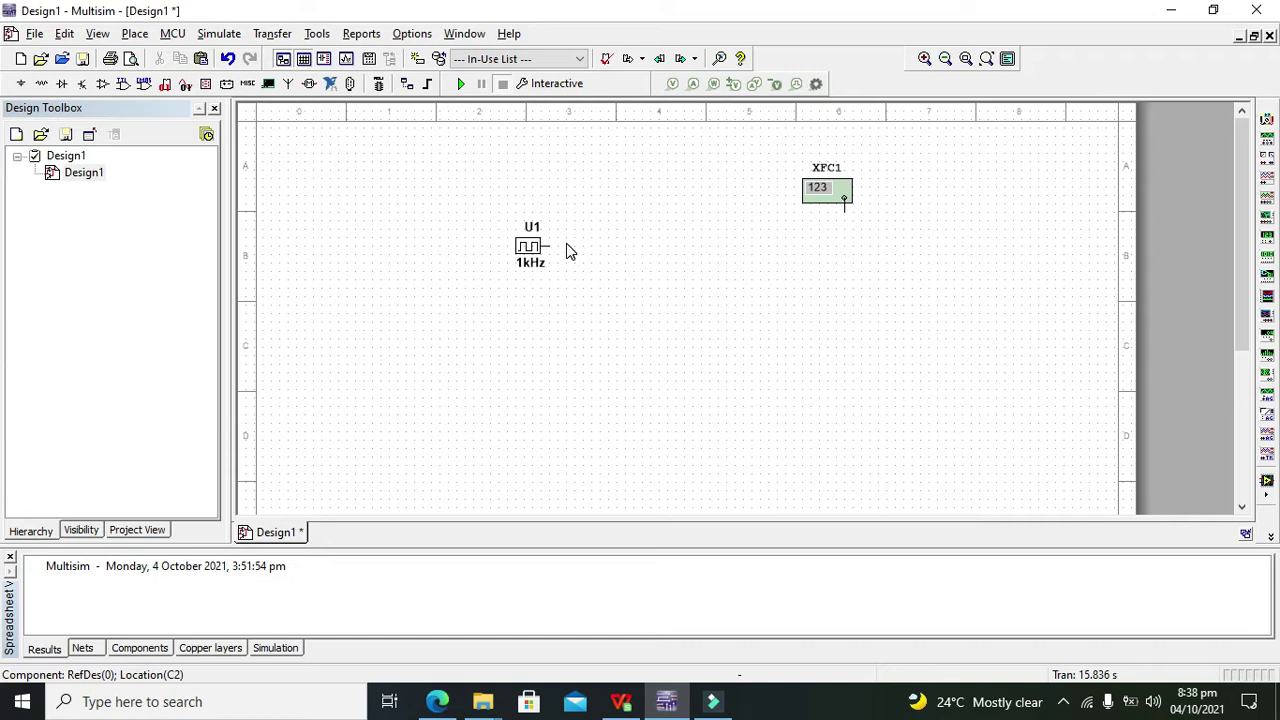
Step: Wire clock U1 to XFC1's input, set U1 to 500 Hz, and run the simulation
left_click(551, 245)
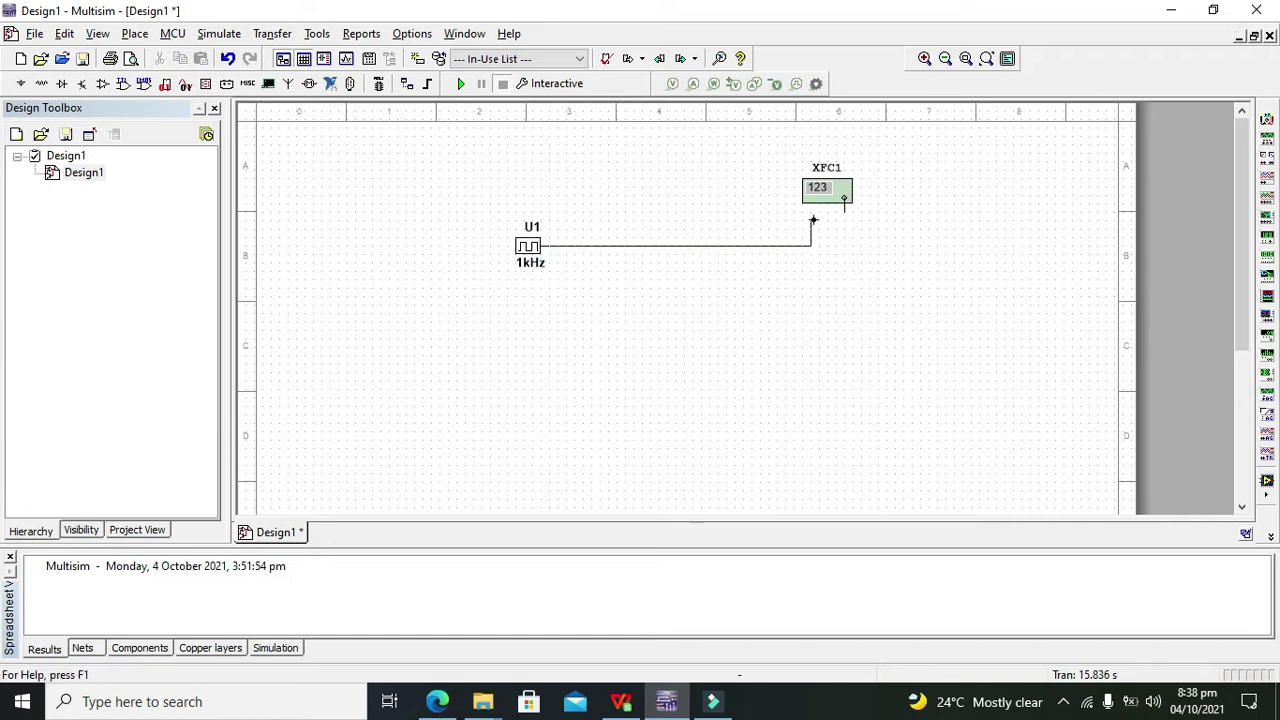
left_click(844, 209)
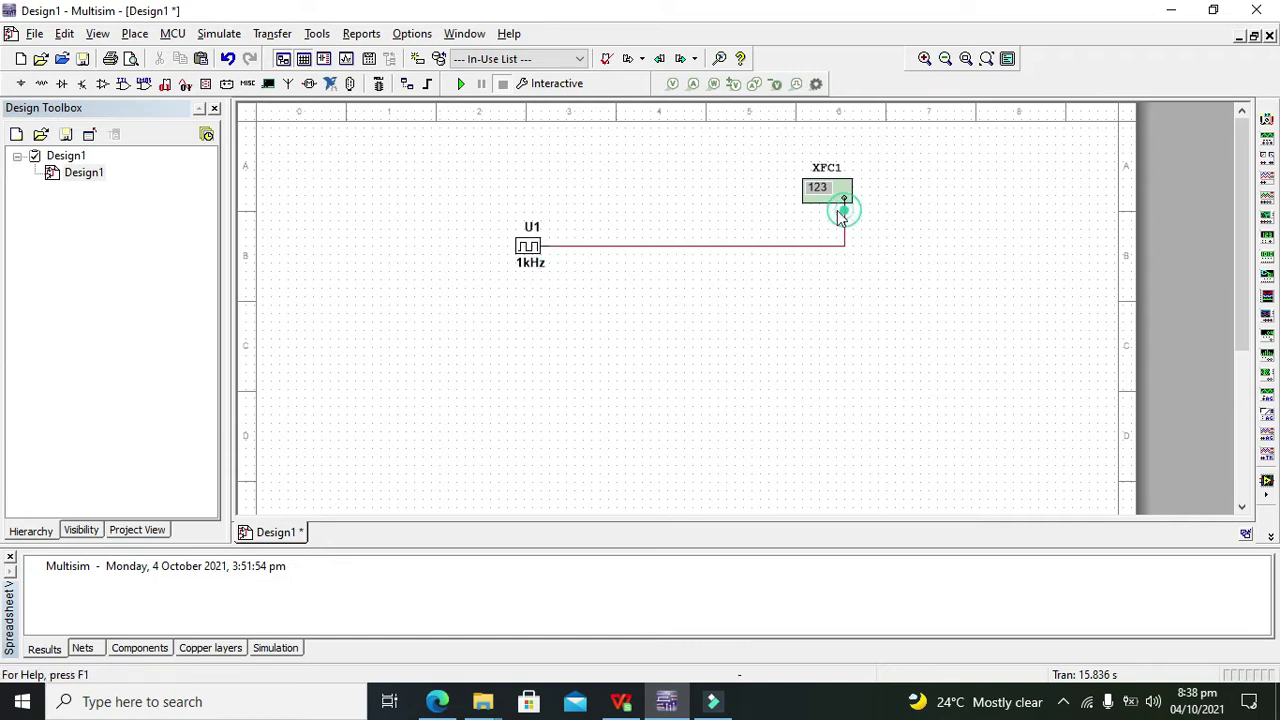
double_click(530, 258)
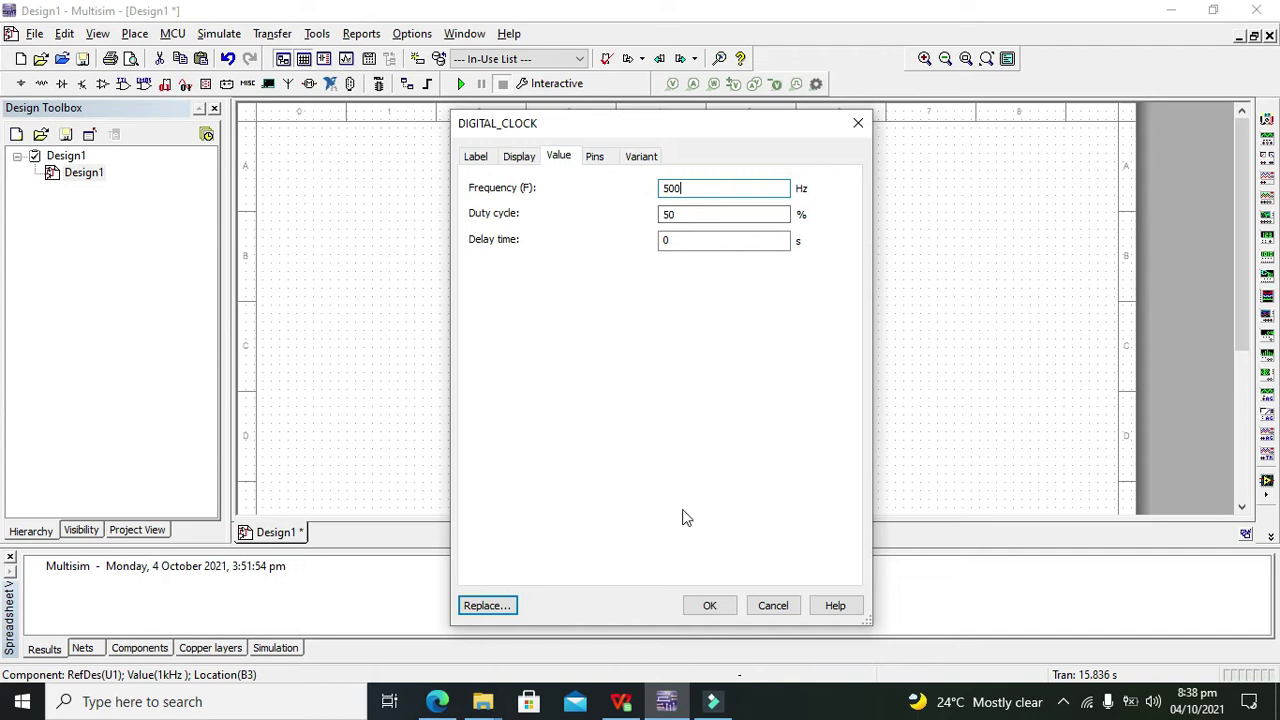
left_click(708, 606)
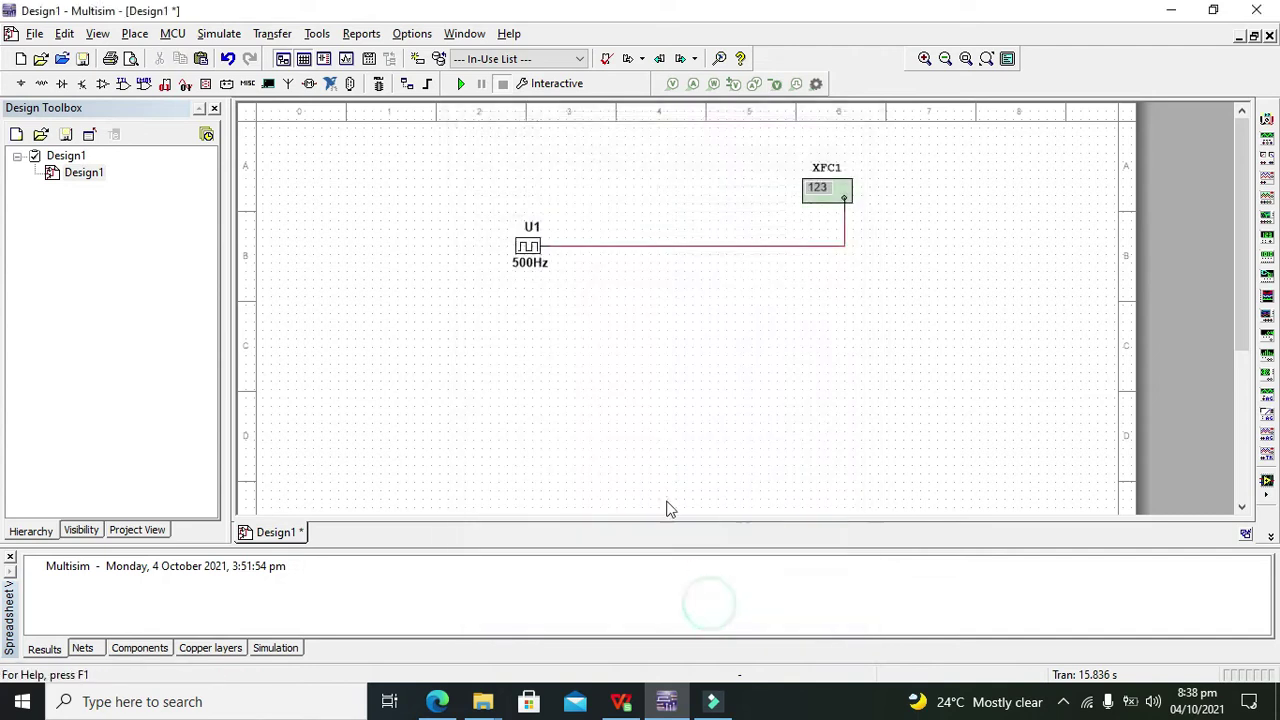
left_click(461, 84)
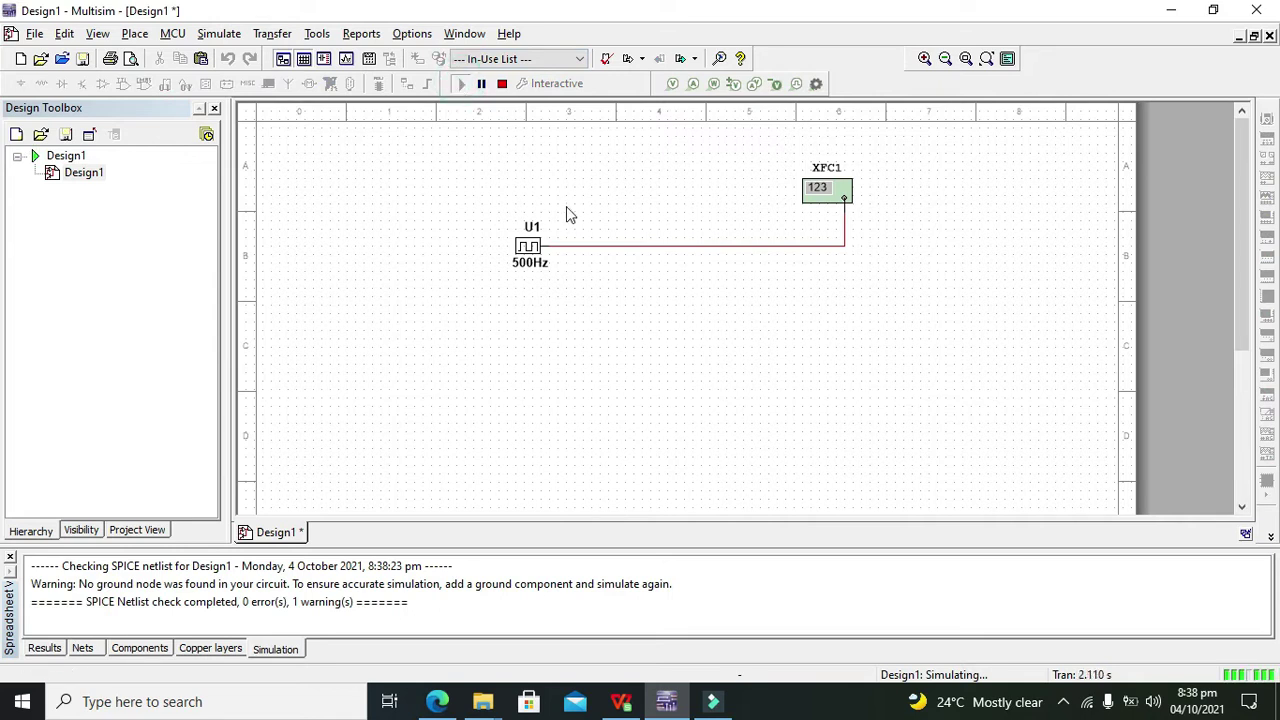
Step: Nudge clock U1 slightly left and check the frequency counter's readout
left_click(528, 246)
left_click_drag(528, 246, 511, 246)
left_click(612, 280)
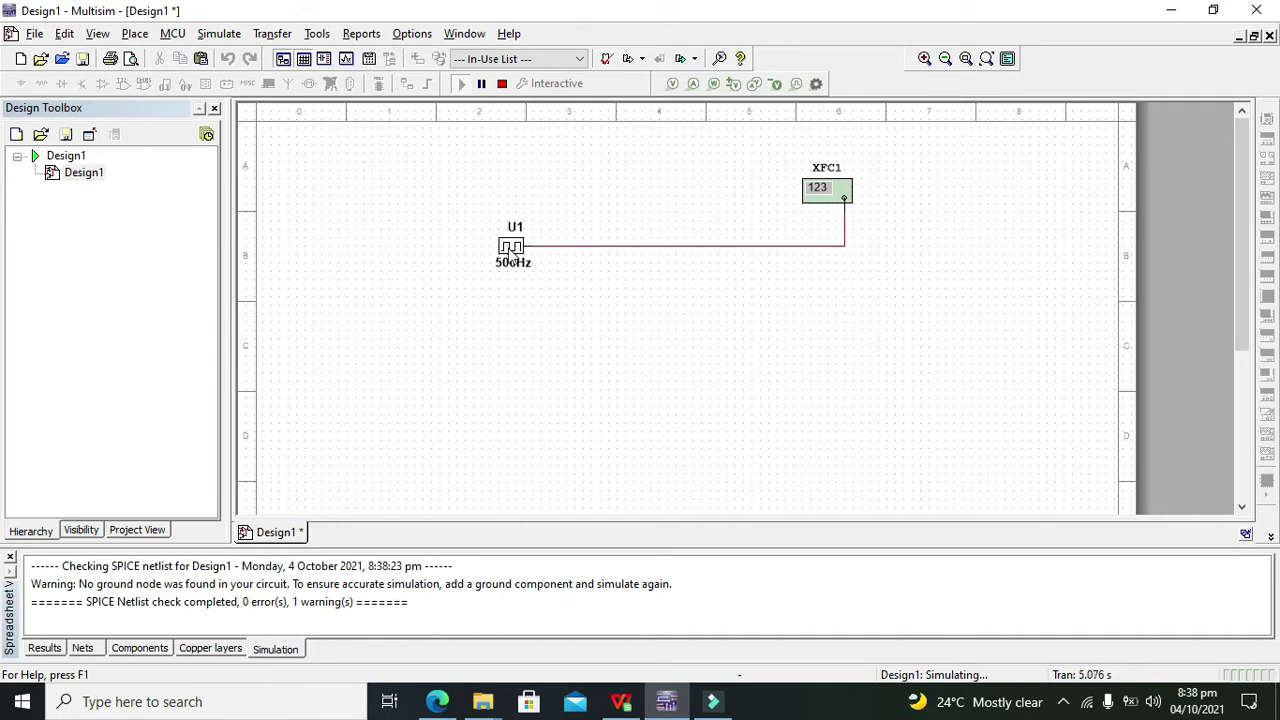
double_click(836, 198)
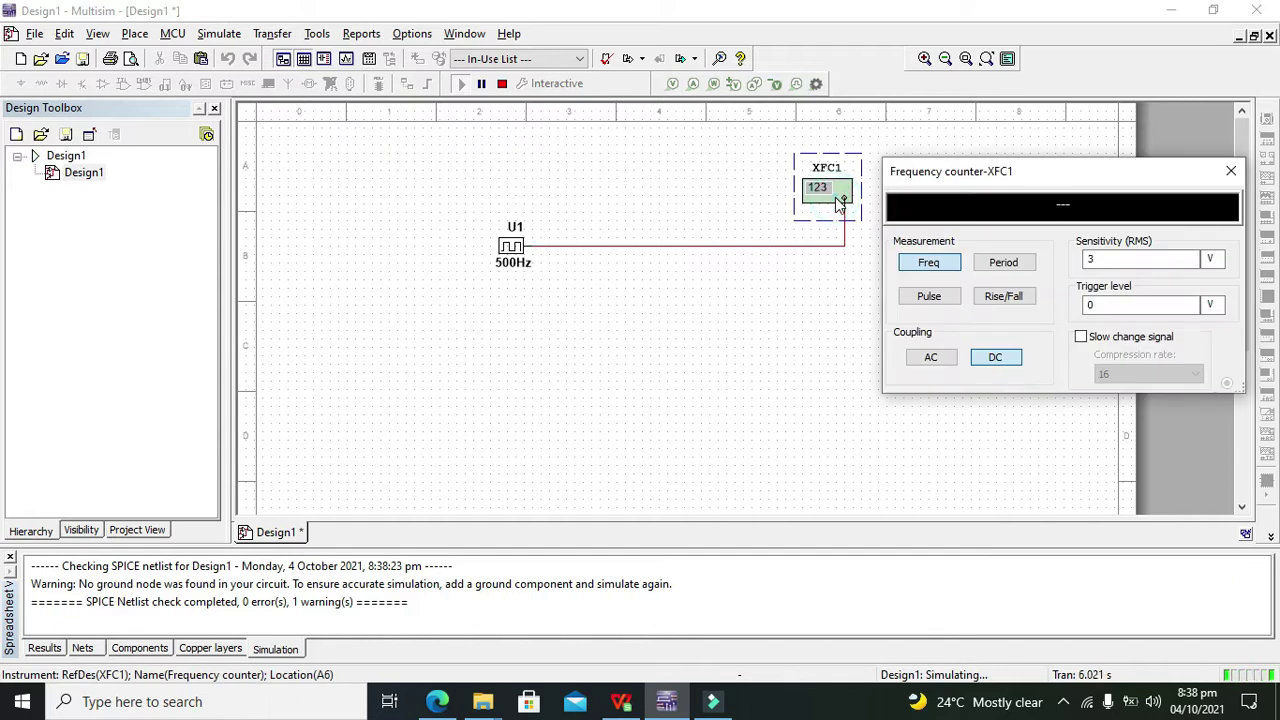
left_click(1230, 170)
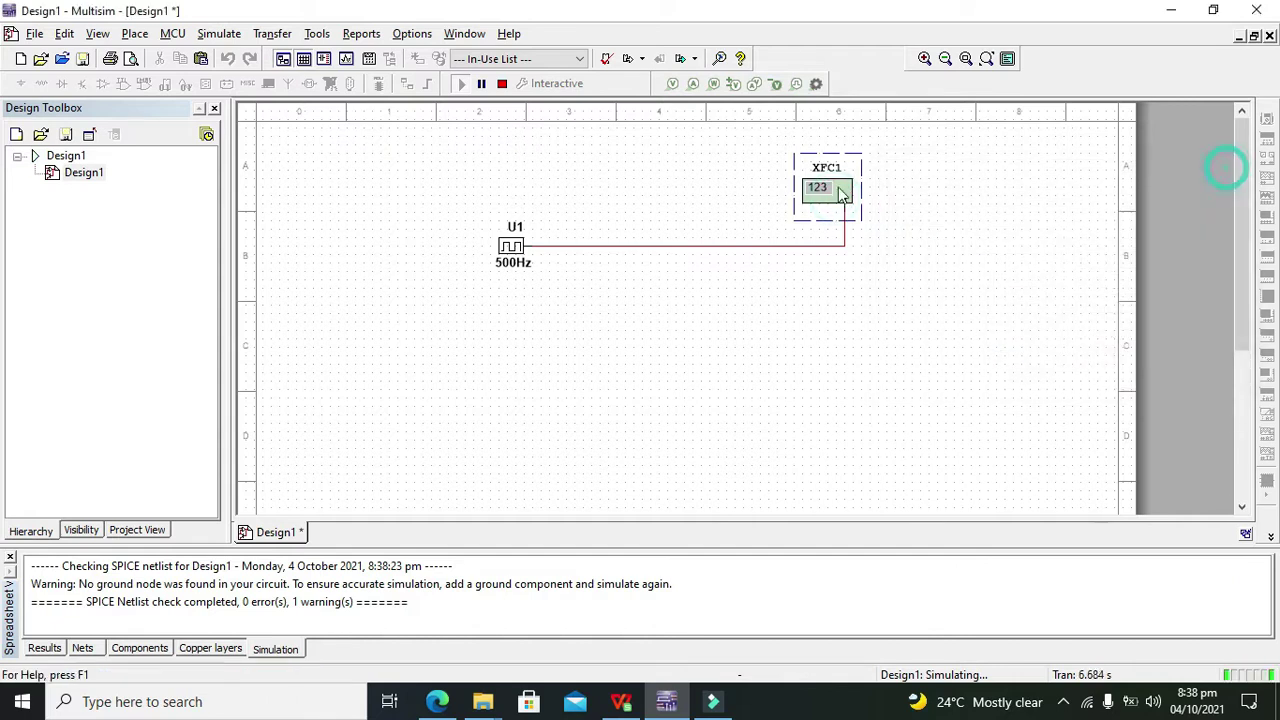
Step: Stop the simulation and delete clock U1 together with its wire
left_click(677, 247)
right_click(678, 250)
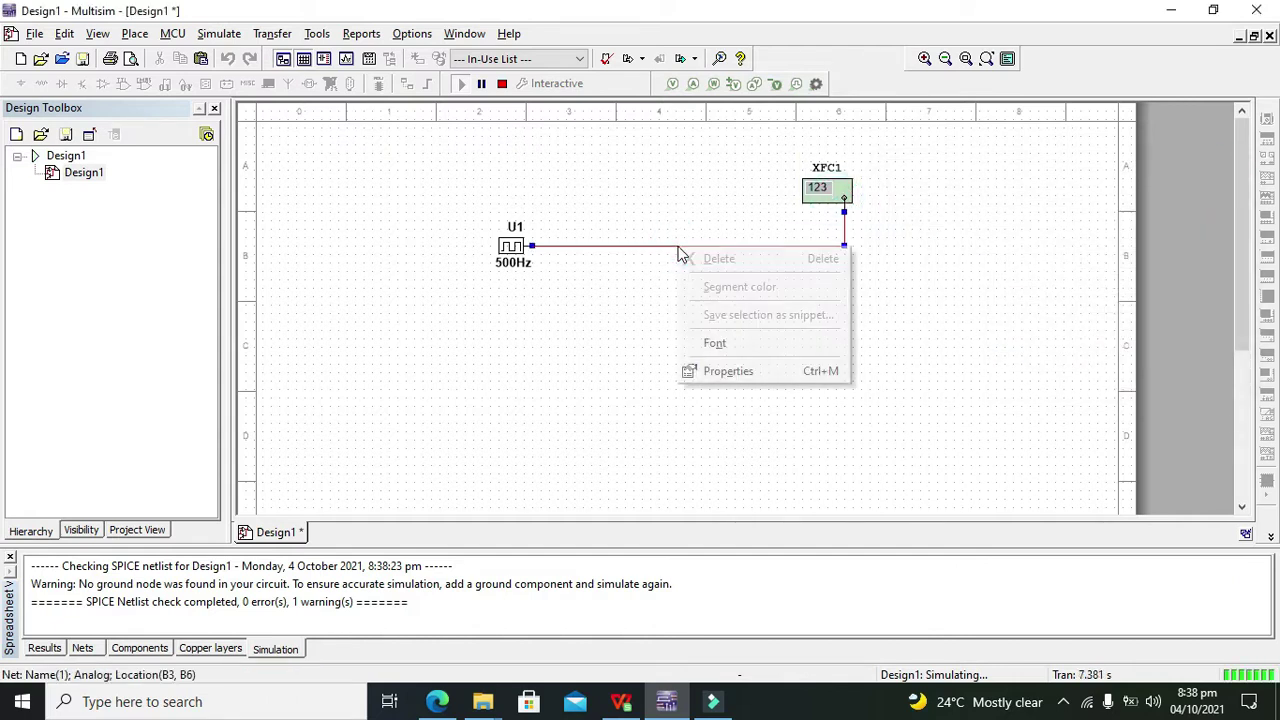
left_click(624, 300)
left_click_drag(451, 186, 727, 318)
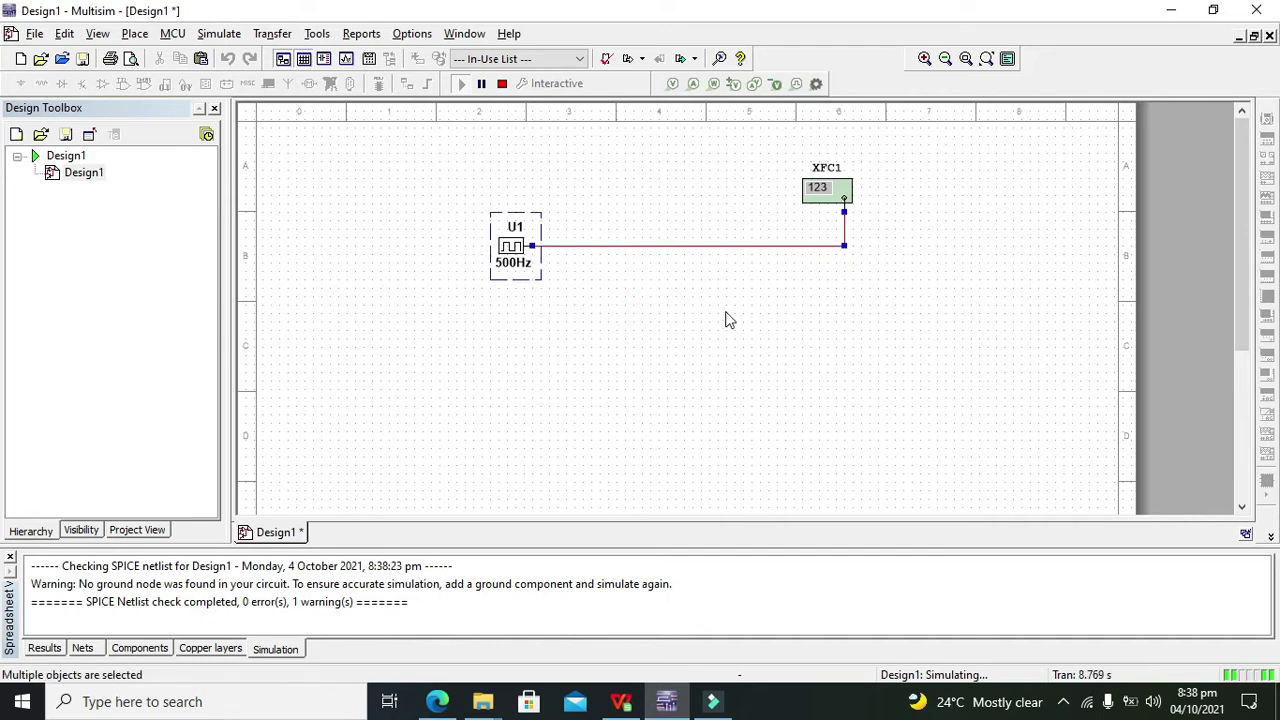
left_click(502, 83)
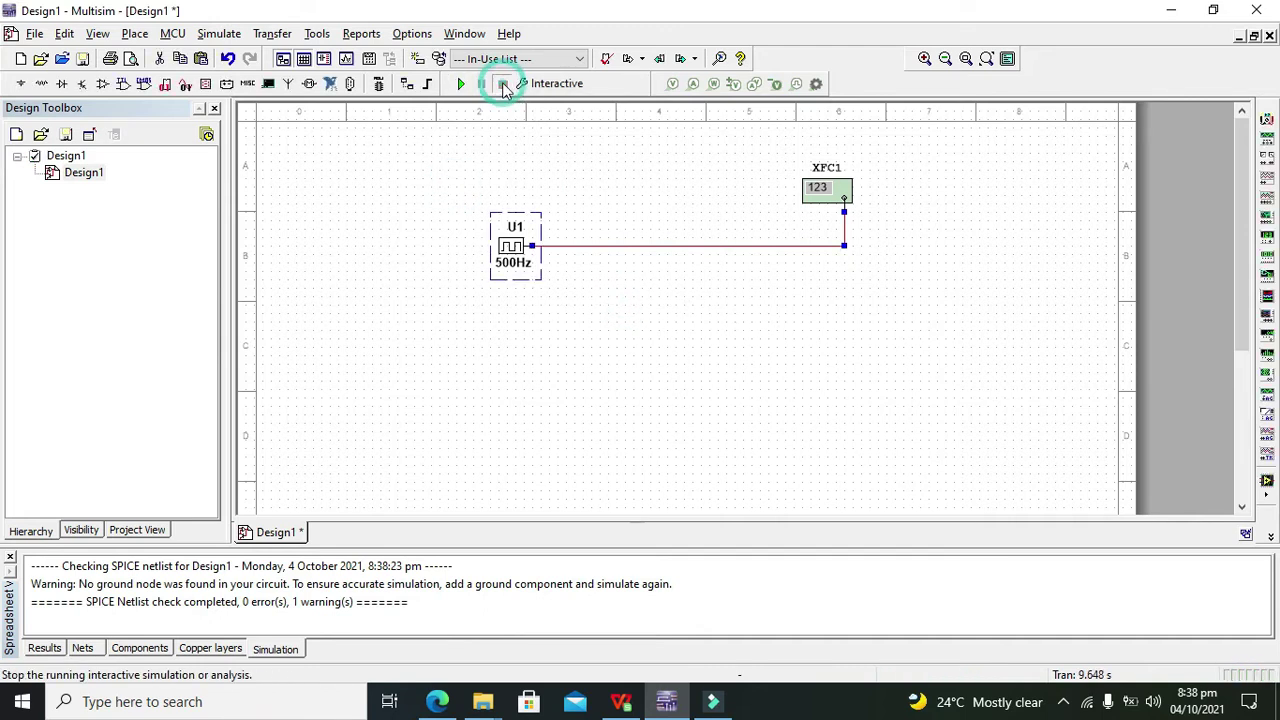
left_click(448, 228)
left_click_drag(444, 192, 654, 331)
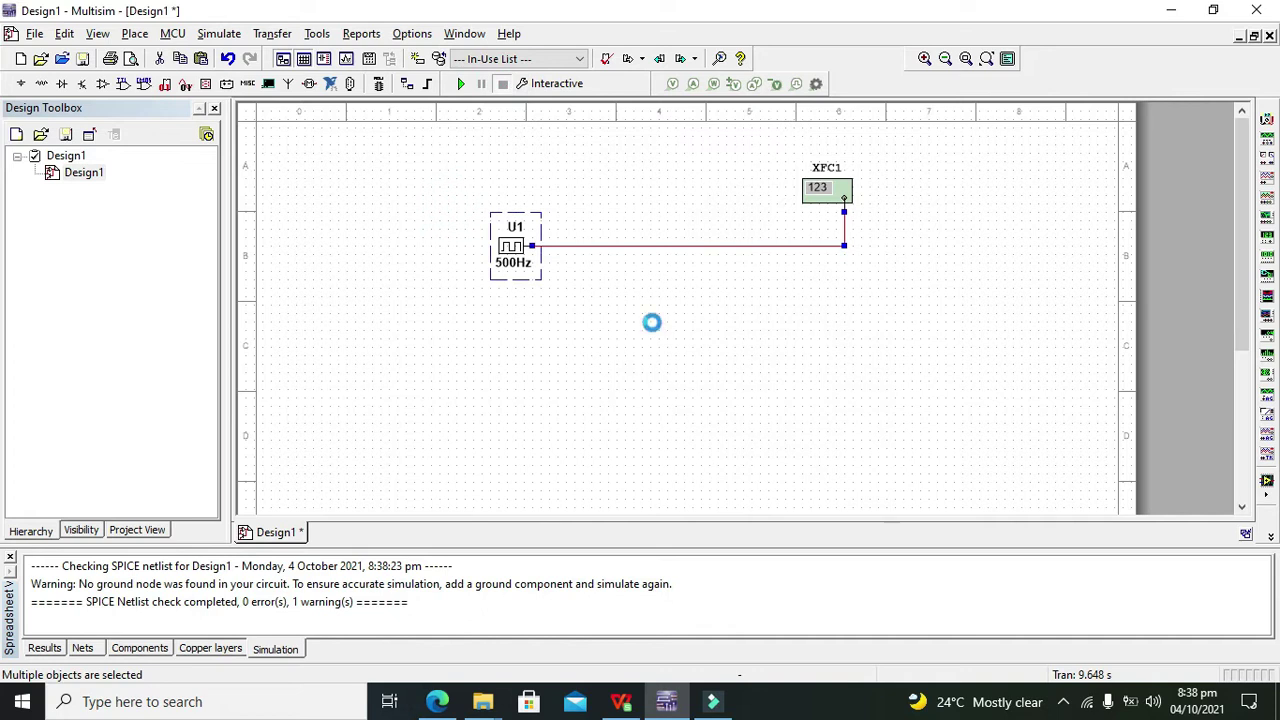
key("Delete")
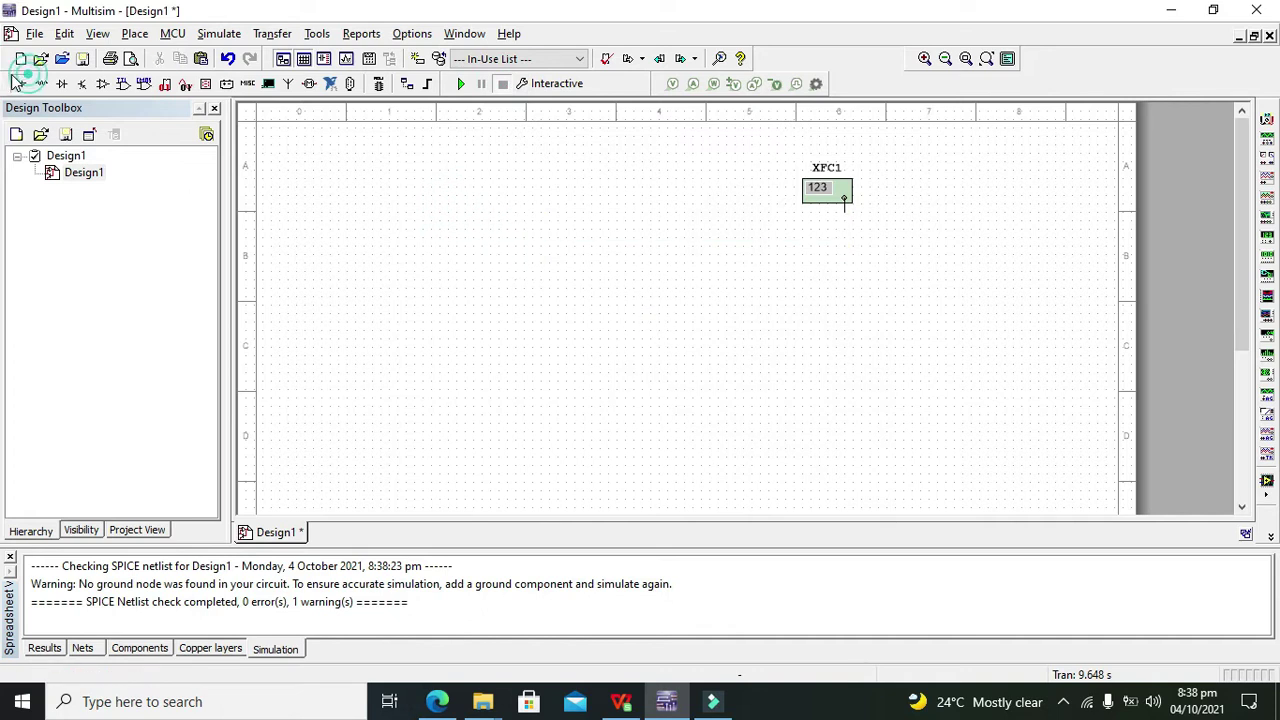
Step: Browse the source library to SIGNAL_CURRENT_SOURCES and choose PULSE_CURRENT for placing
left_click(20, 83)
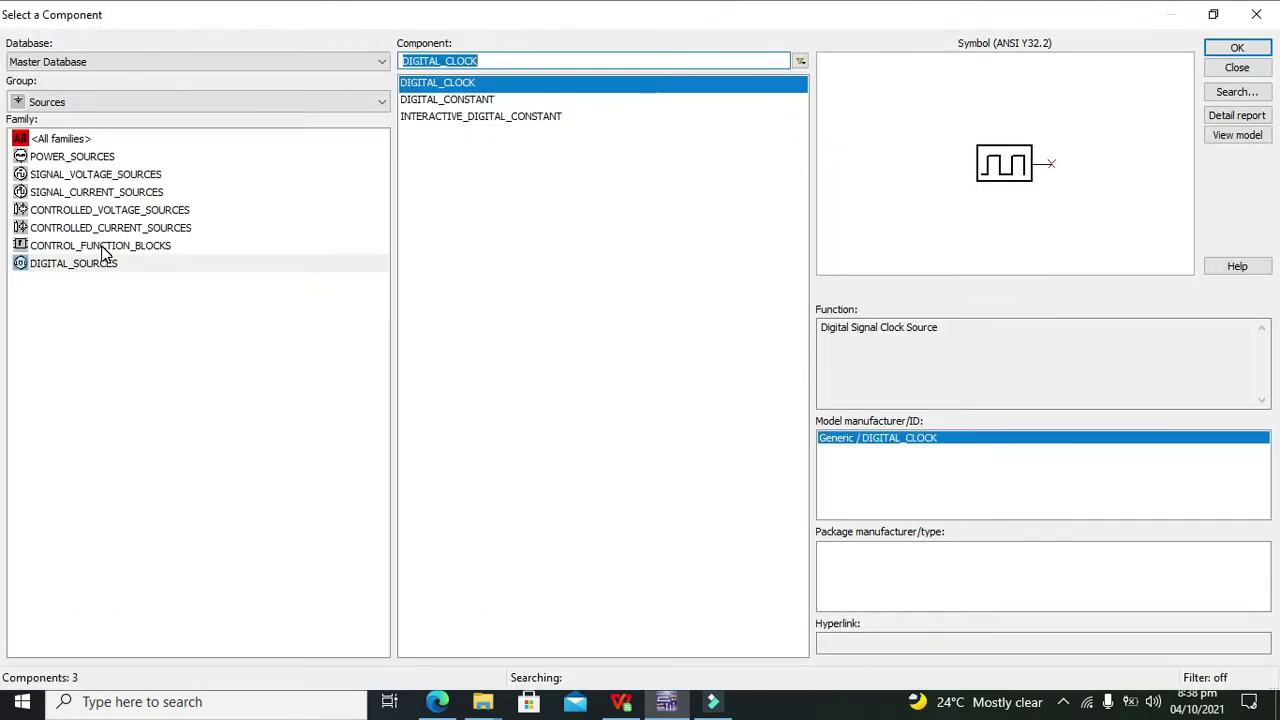
left_click(457, 100)
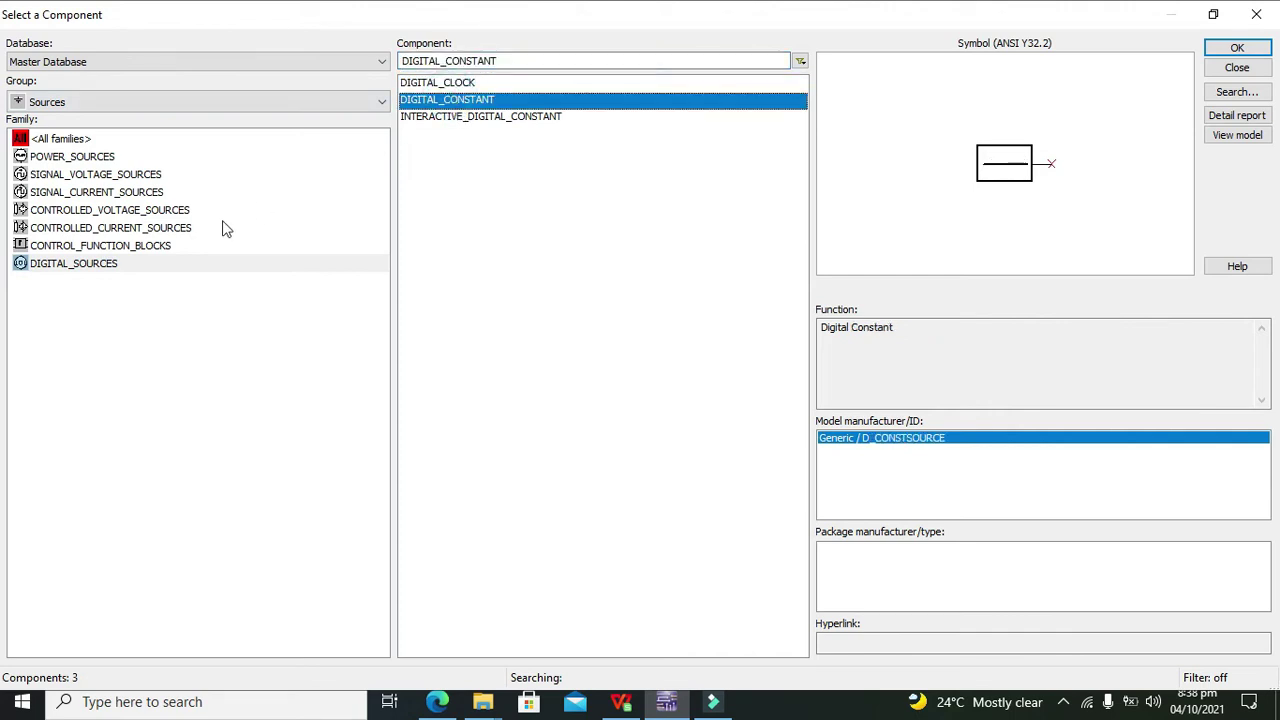
left_click(163, 246)
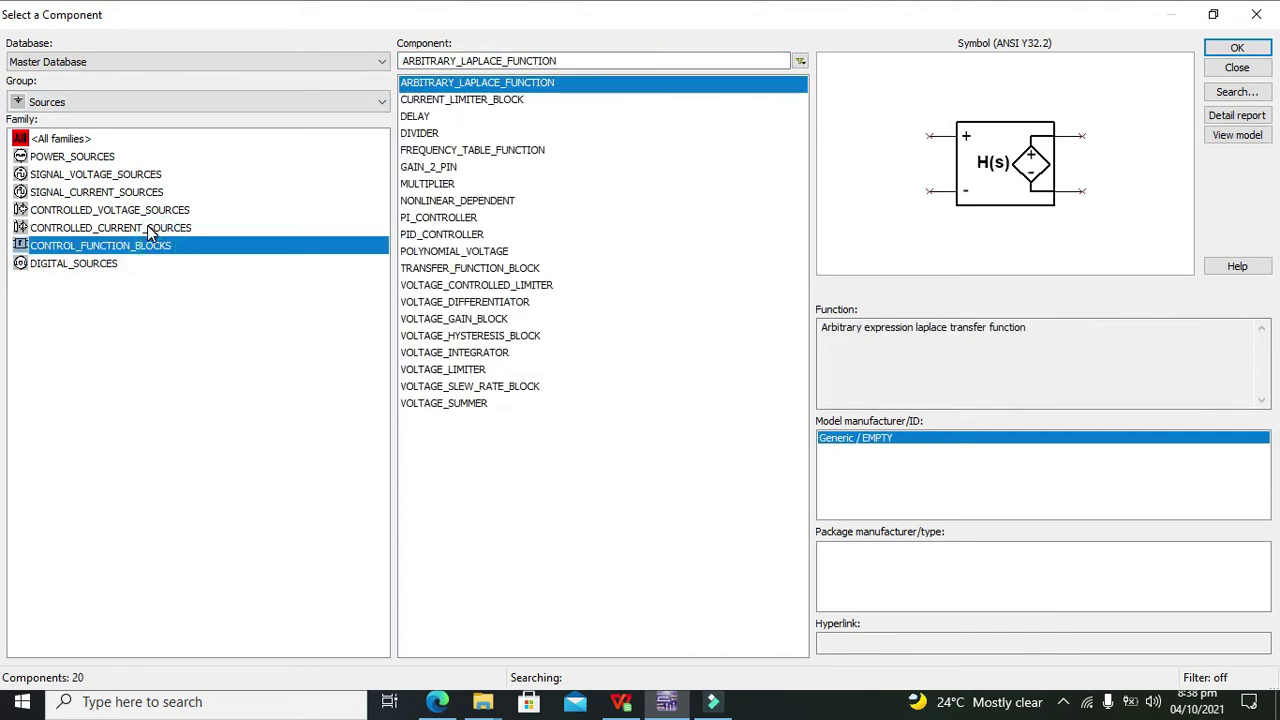
left_click(147, 227)
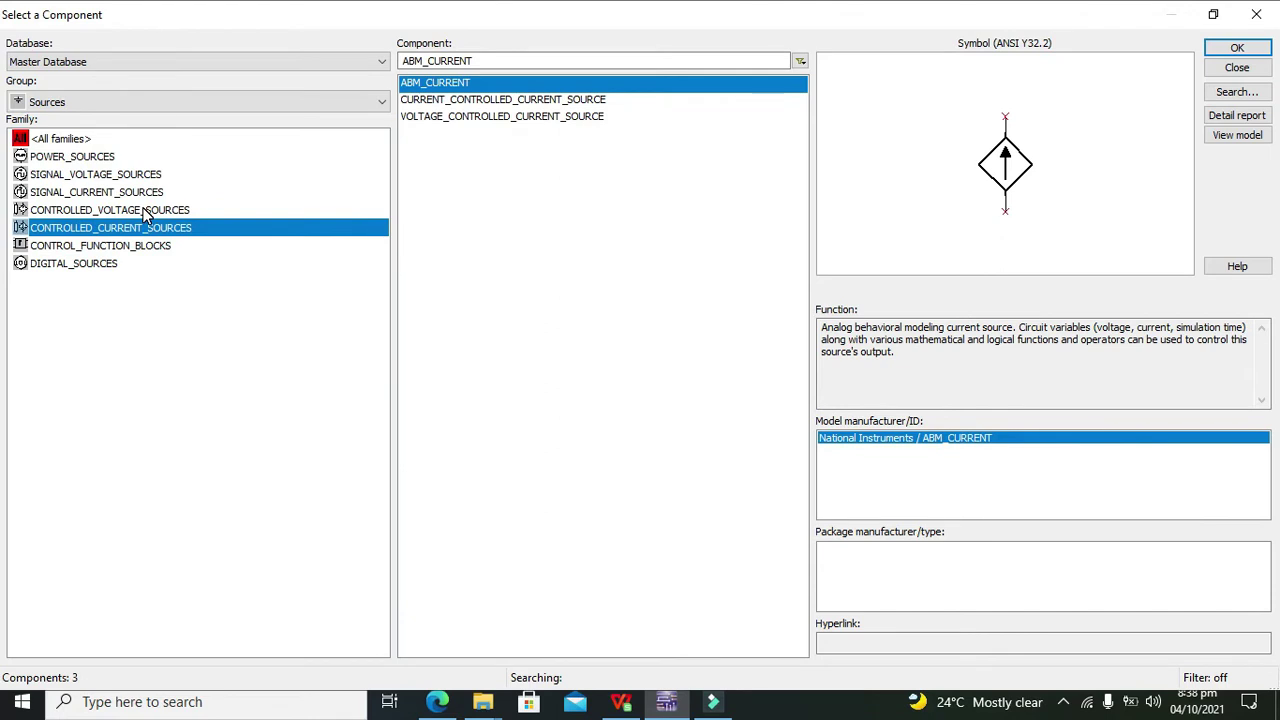
left_click(147, 212)
left_click(125, 196)
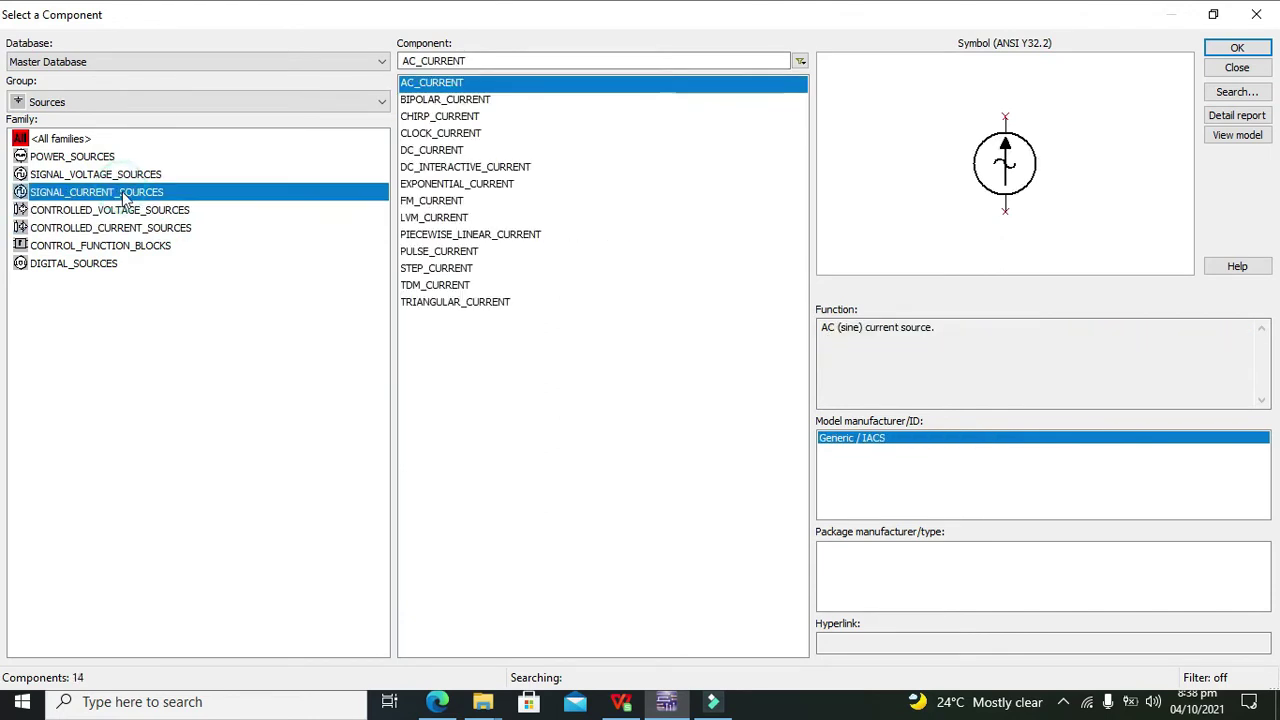
left_click(465, 117)
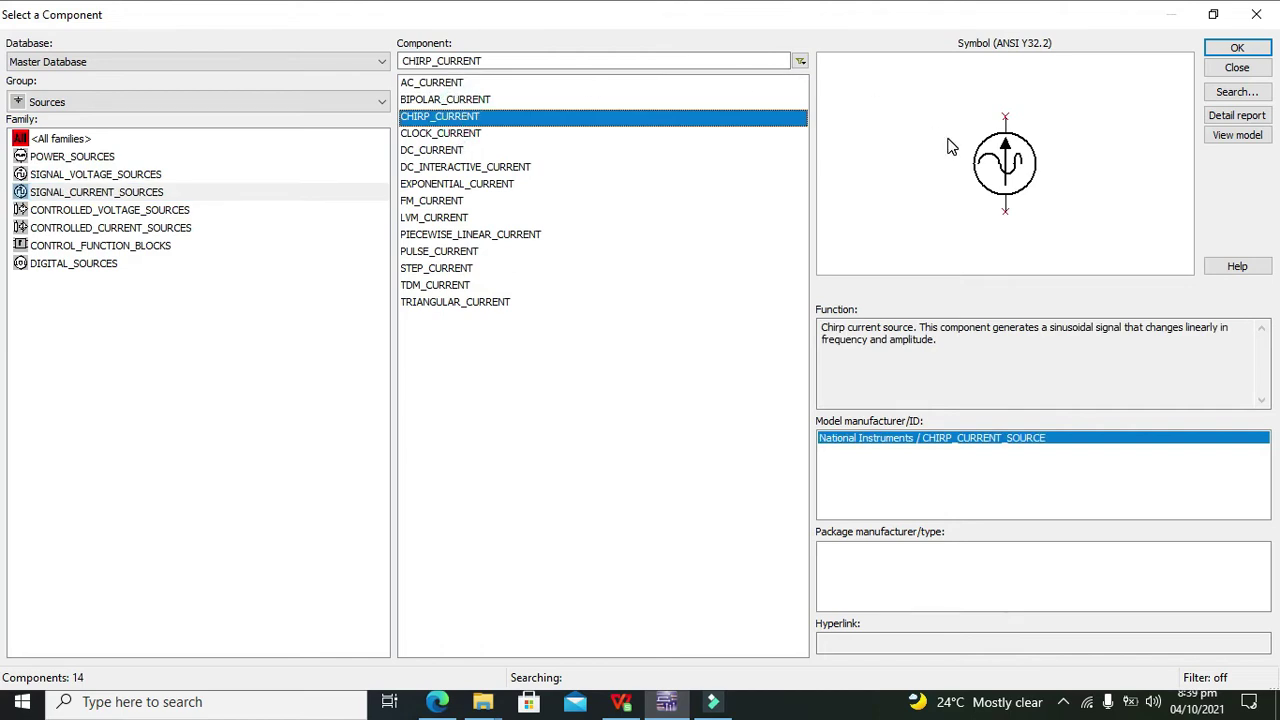
left_click(437, 251)
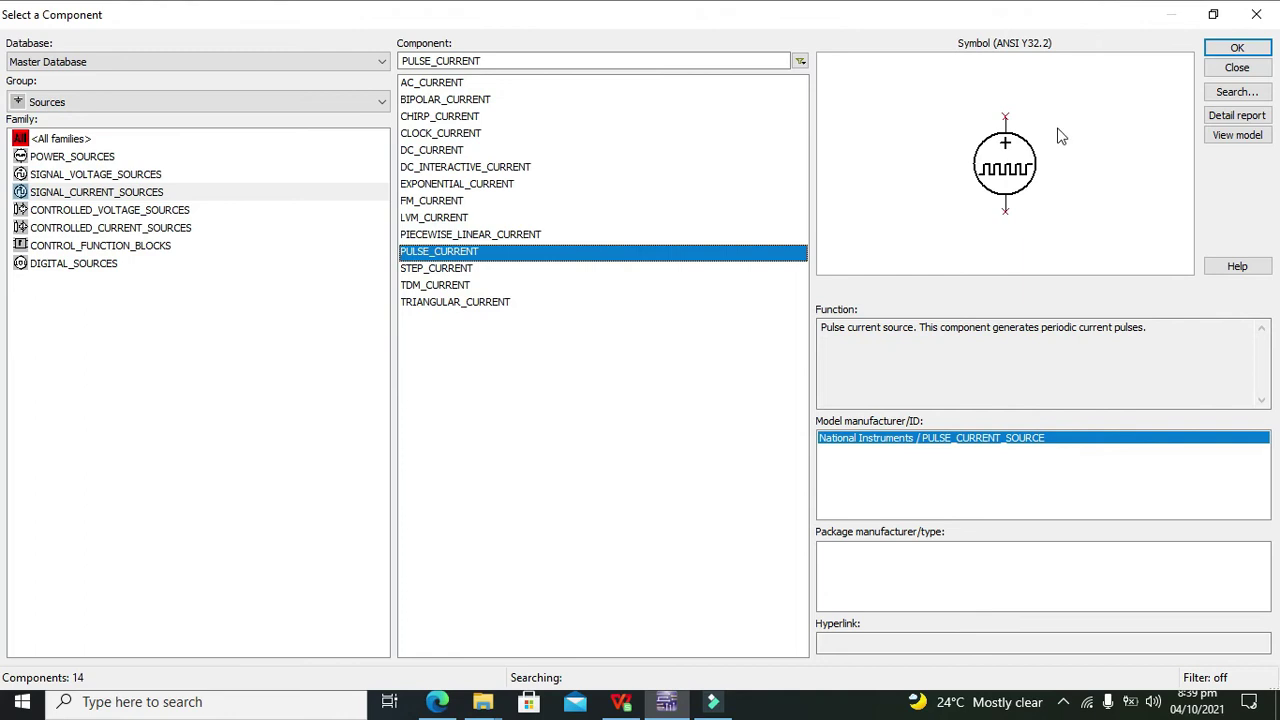
left_click(1237, 48)
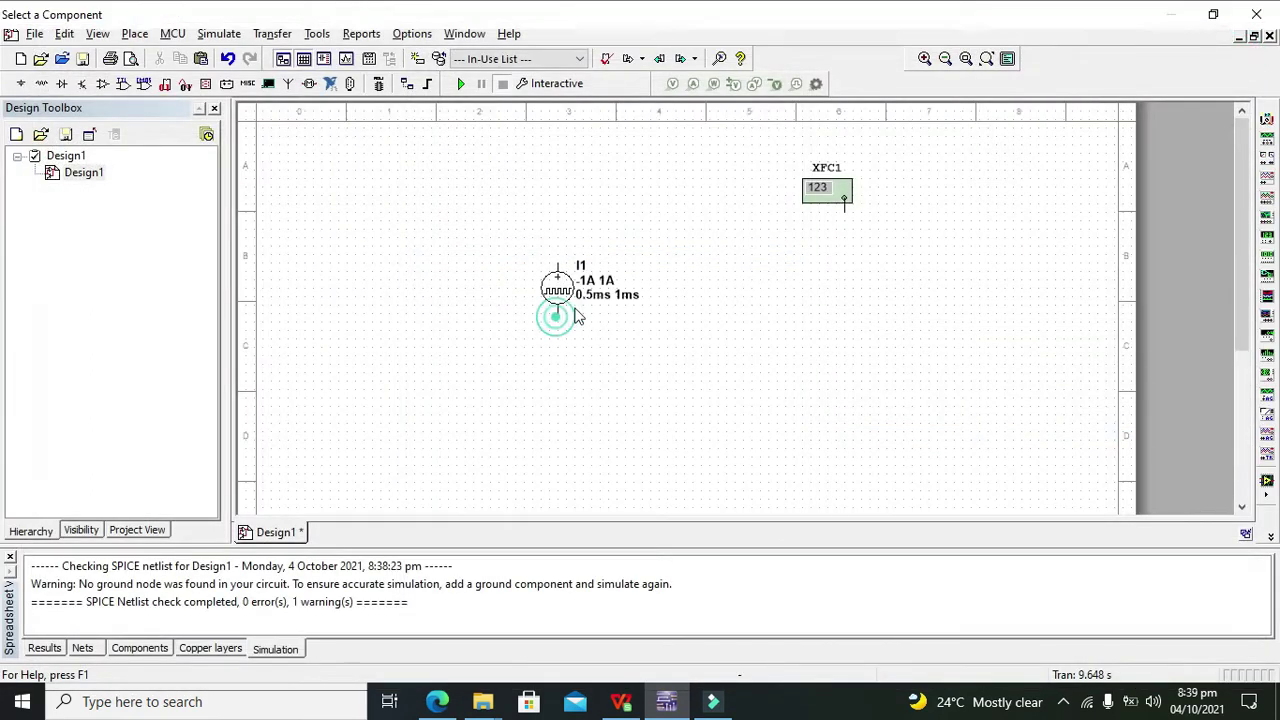
Step: Place pulse source I1, wire XFC1's input to its top pin, and open its value settings
left_click(556, 316)
key("Escape")
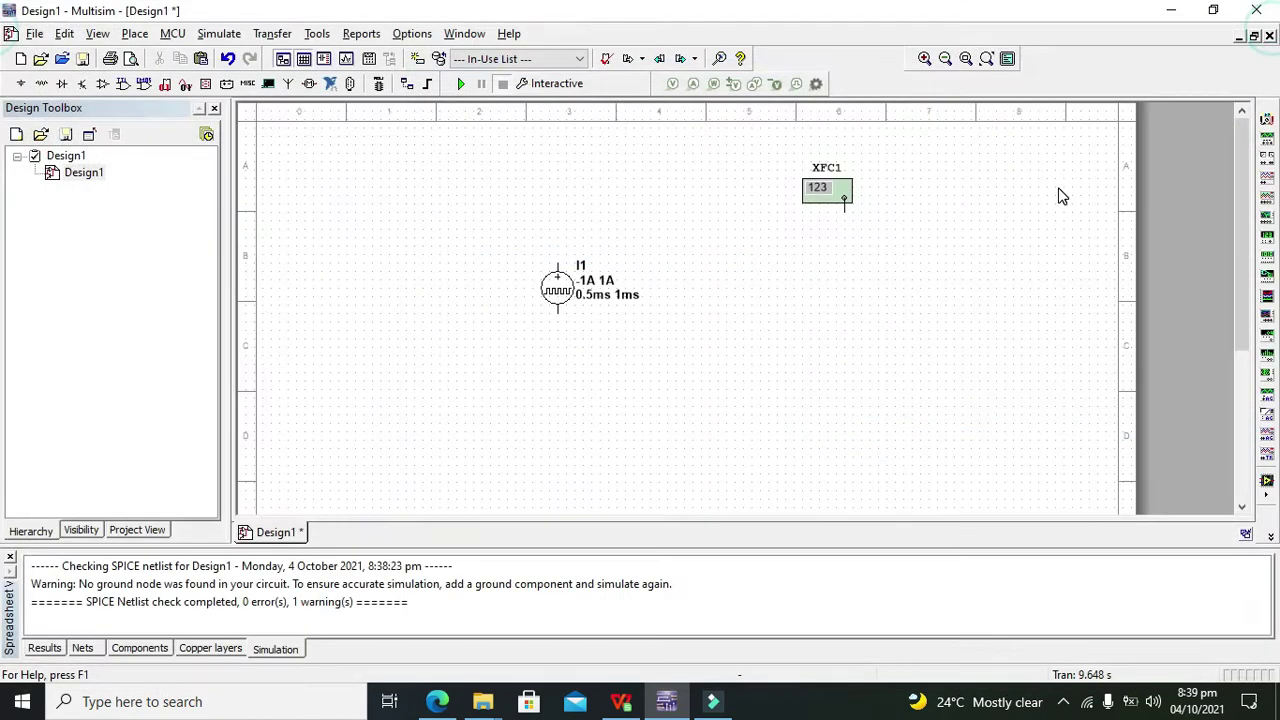
left_click(846, 209)
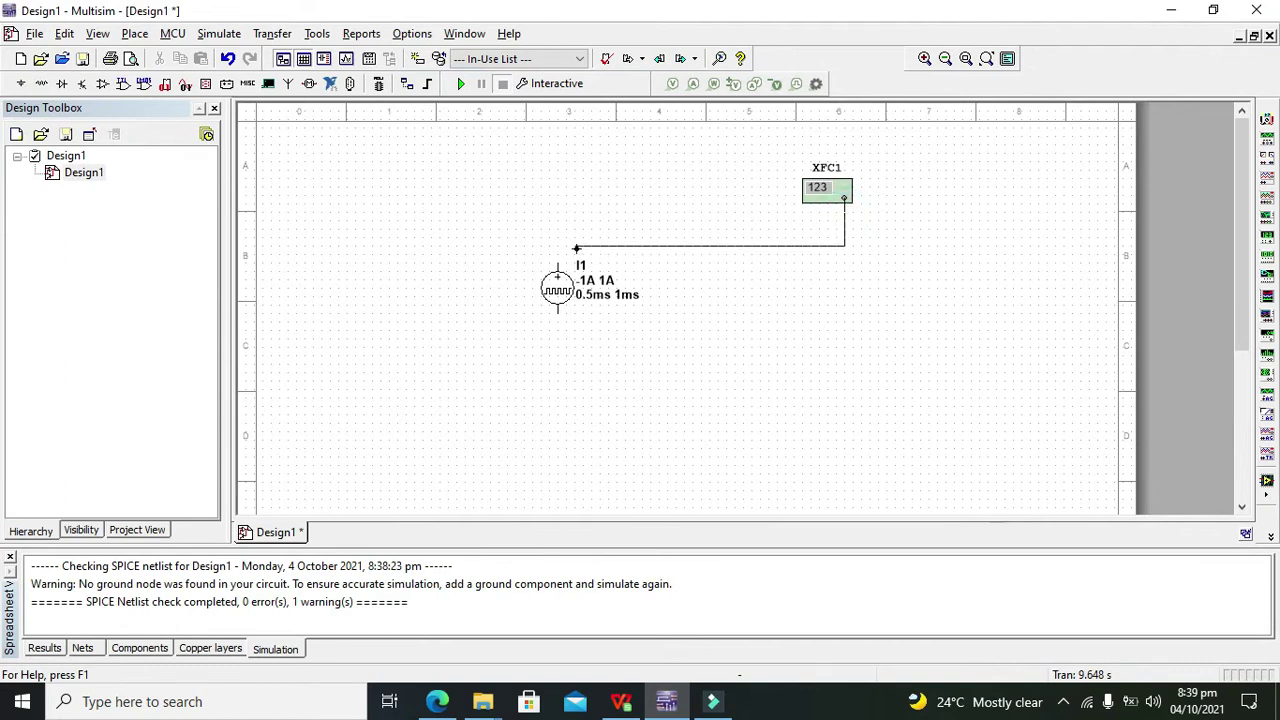
left_click(558, 252)
left_click(558, 288)
double_click(558, 288)
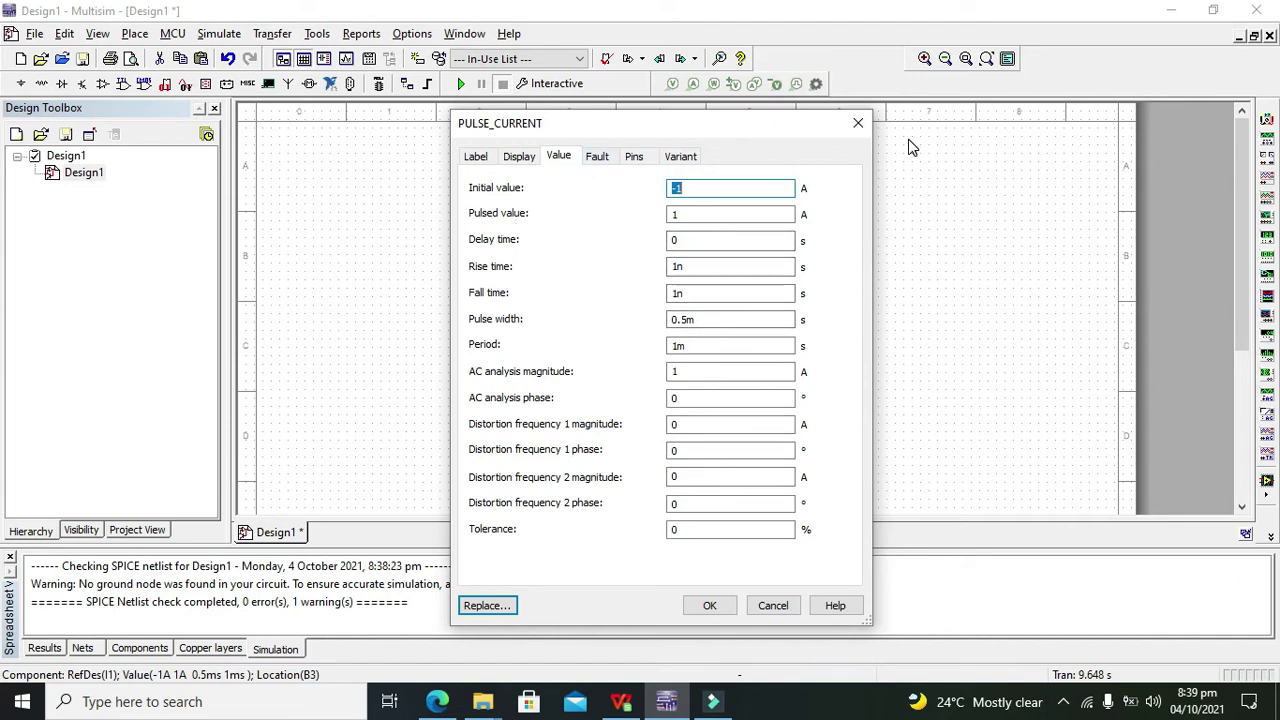
Step: Look through I1's Label and Display tabs, then close its properties without changes
left_click(702, 421)
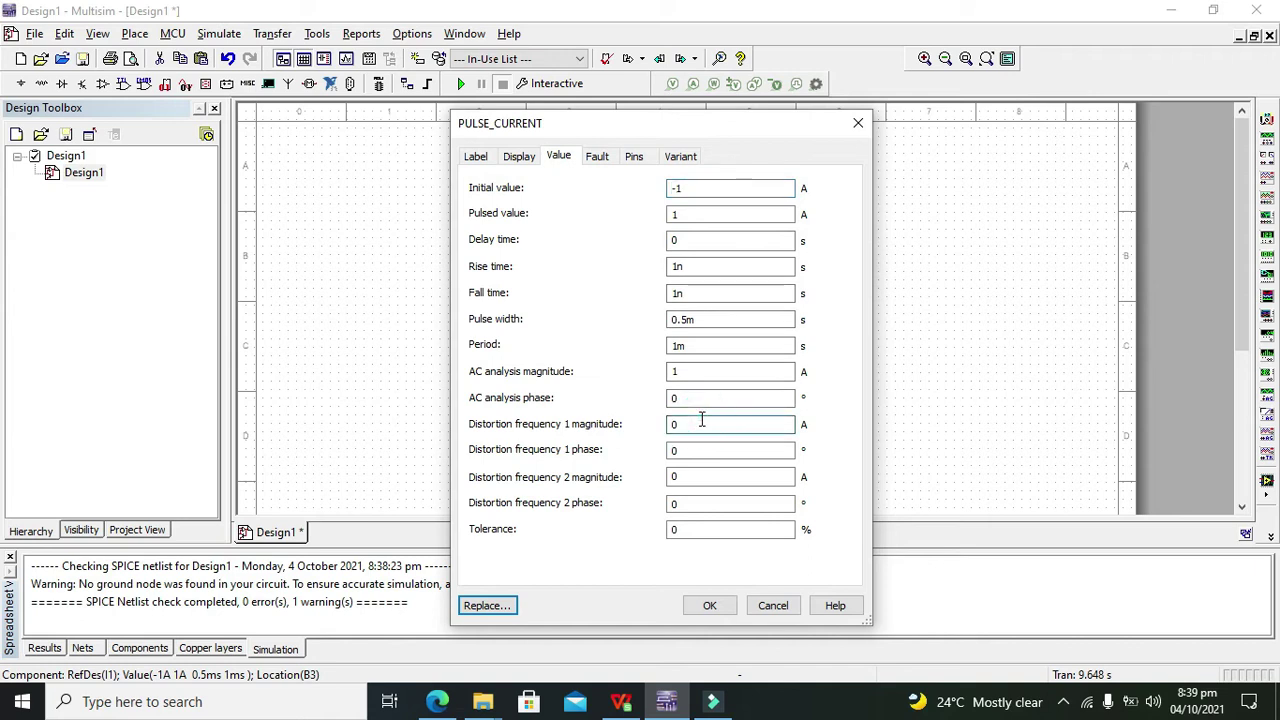
left_click(479, 162)
left_click(527, 160)
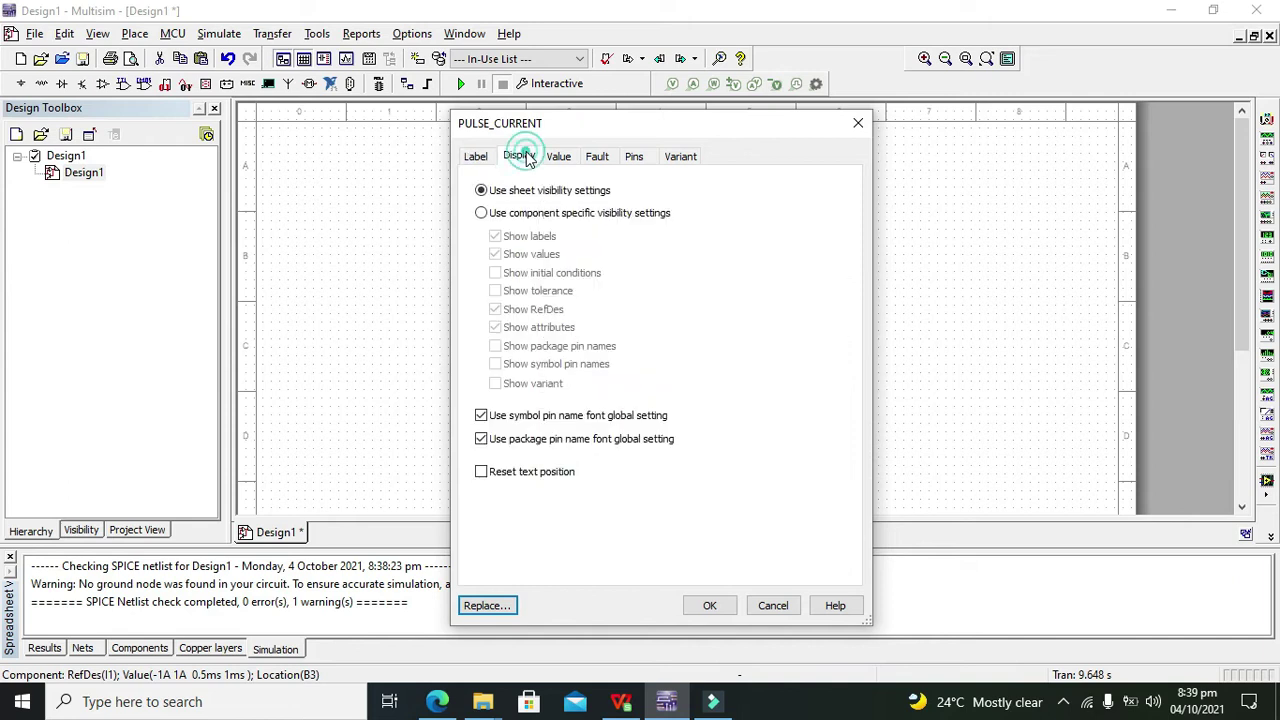
left_click_drag(682, 138, 778, 156)
left_click(952, 141)
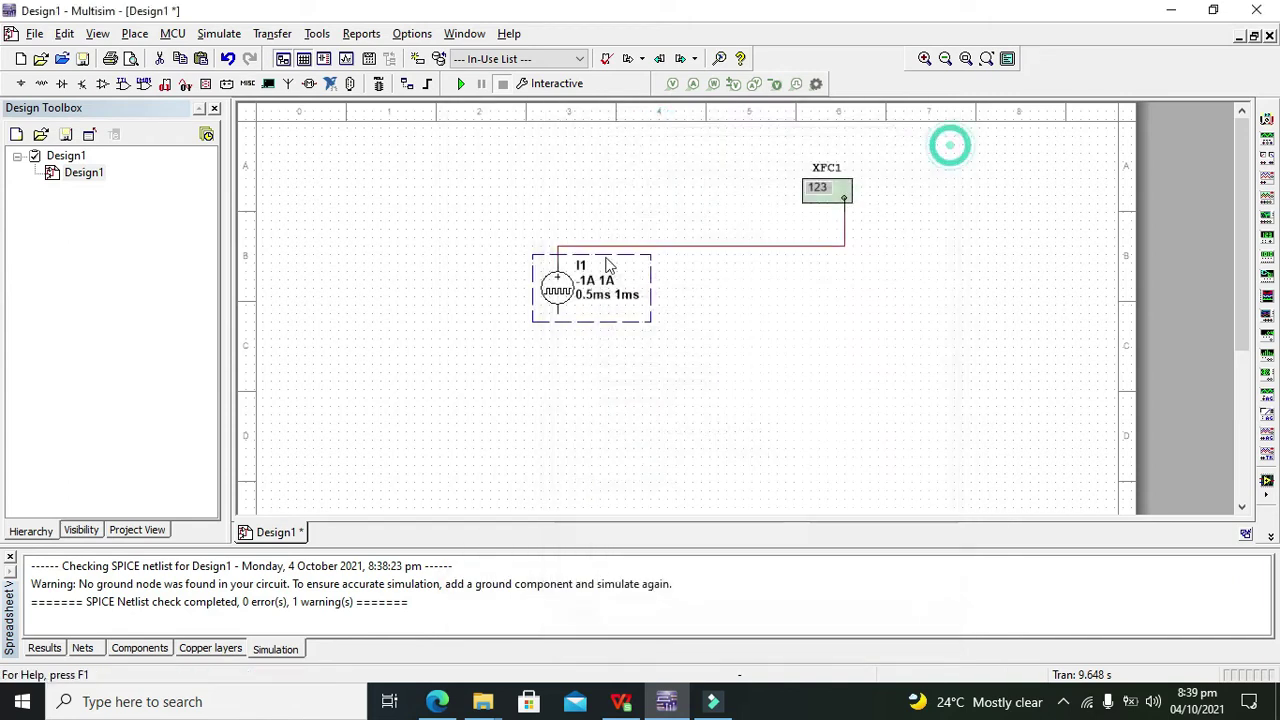
Step: Delete I1 and its wire, then choose AM_VOLTAGE from the signal voltage sources
key("Delete")
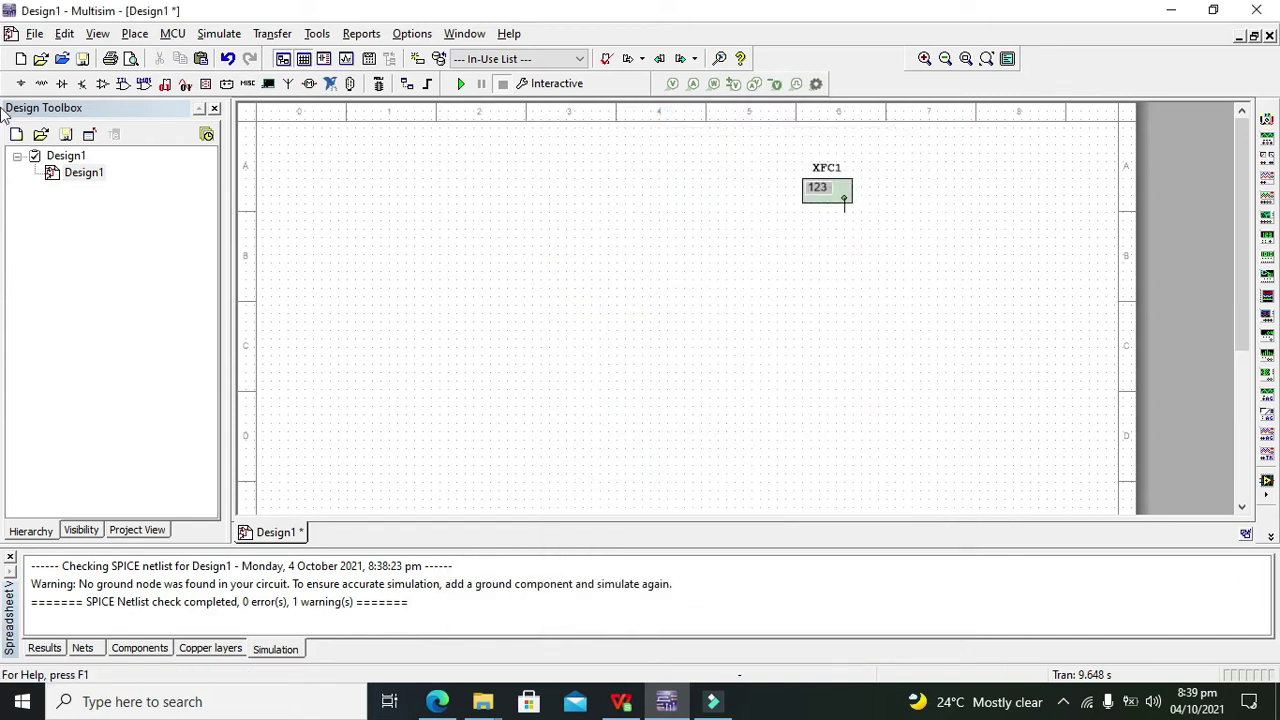
left_click(21, 83)
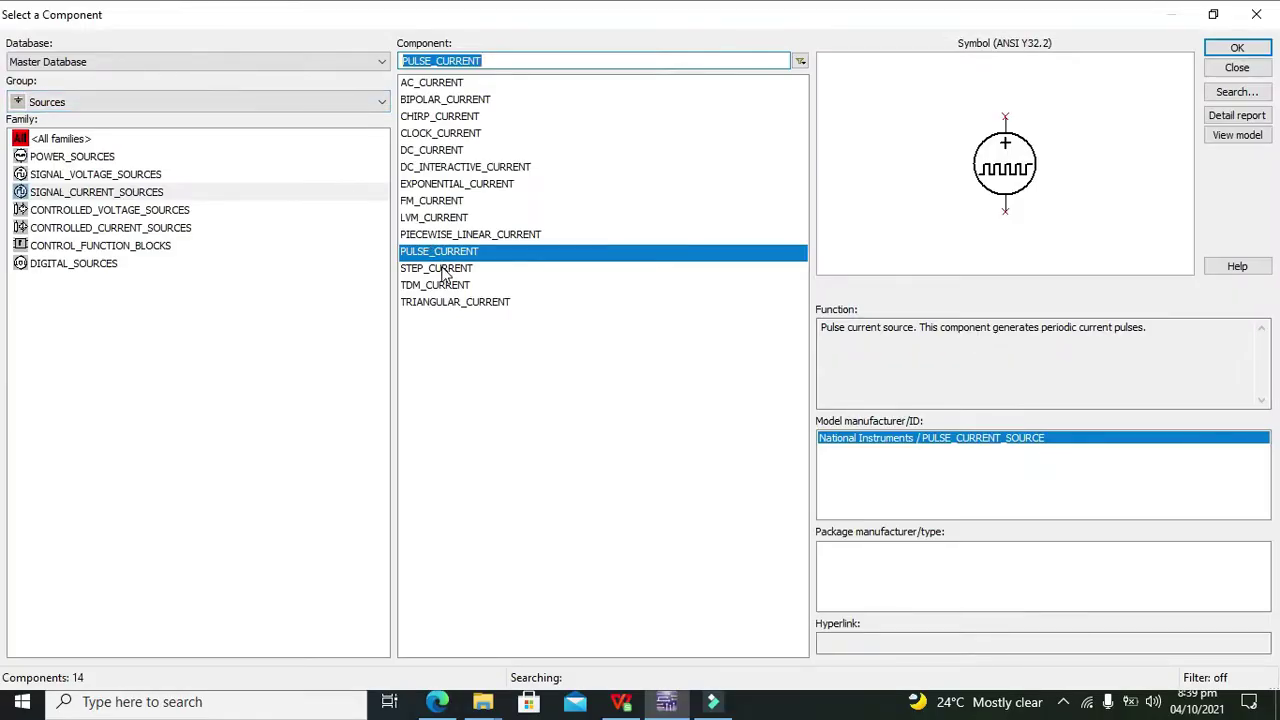
left_click(423, 136)
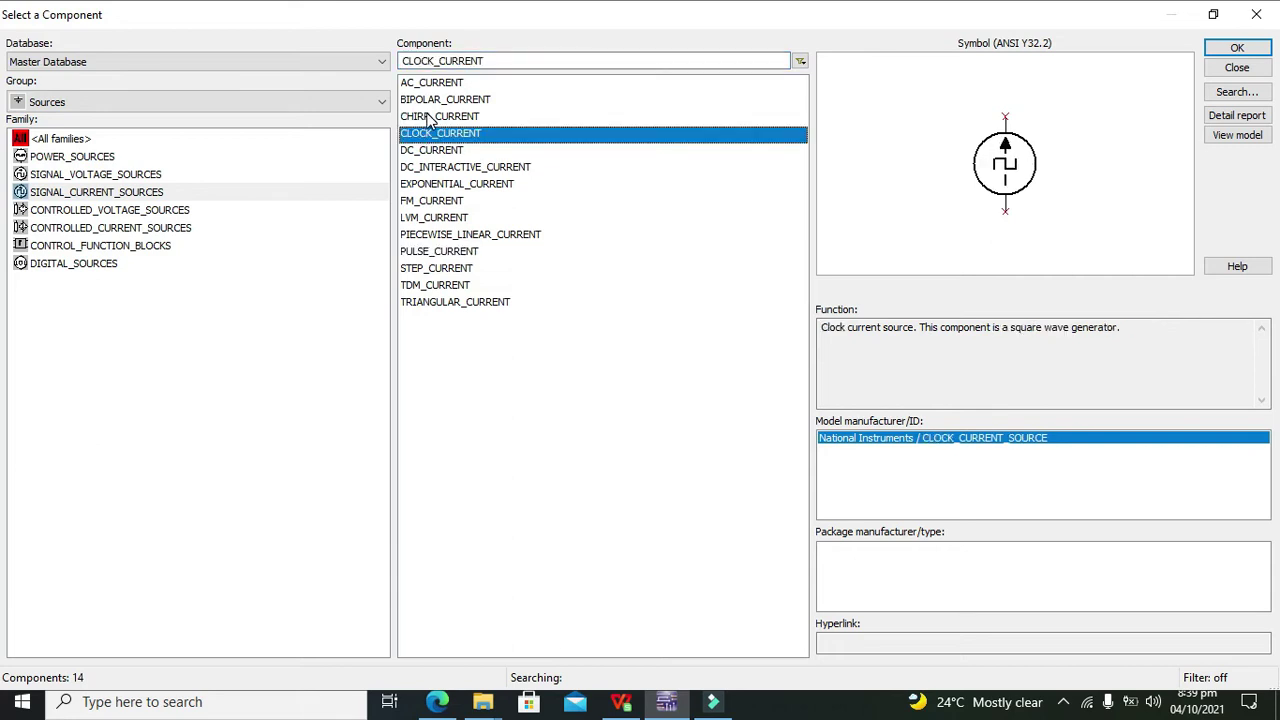
left_click(428, 117)
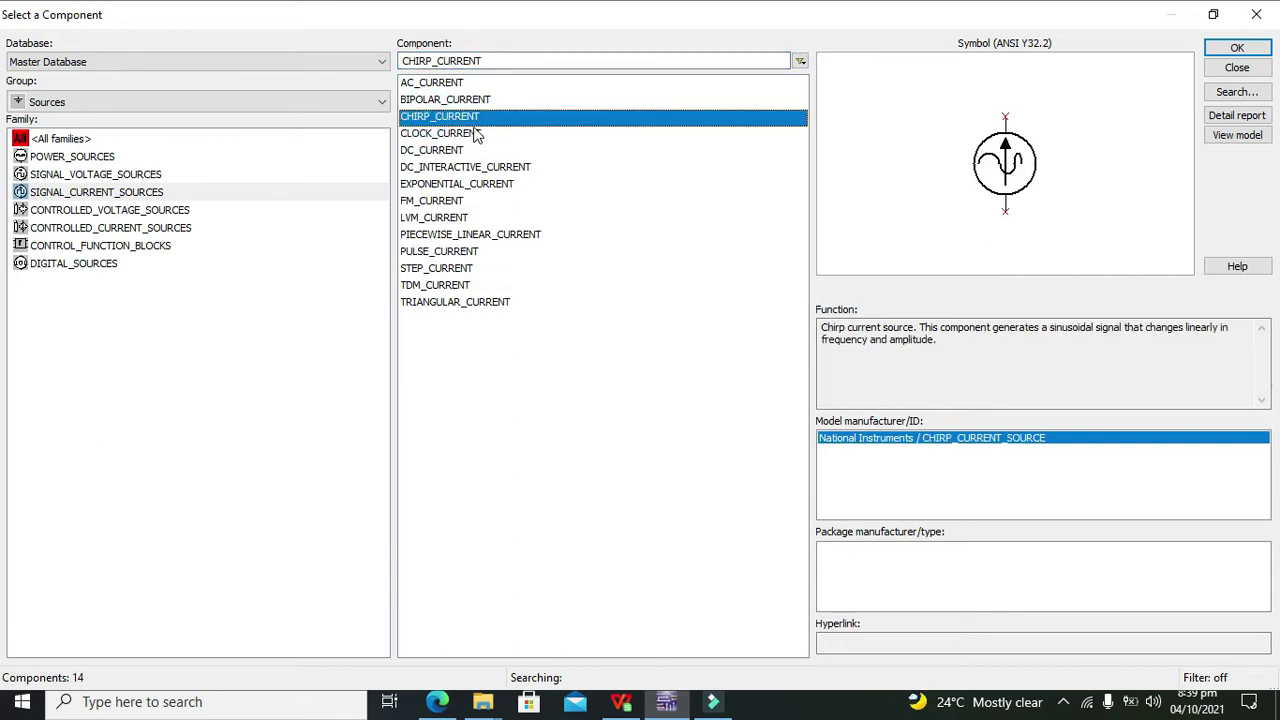
left_click(440, 84)
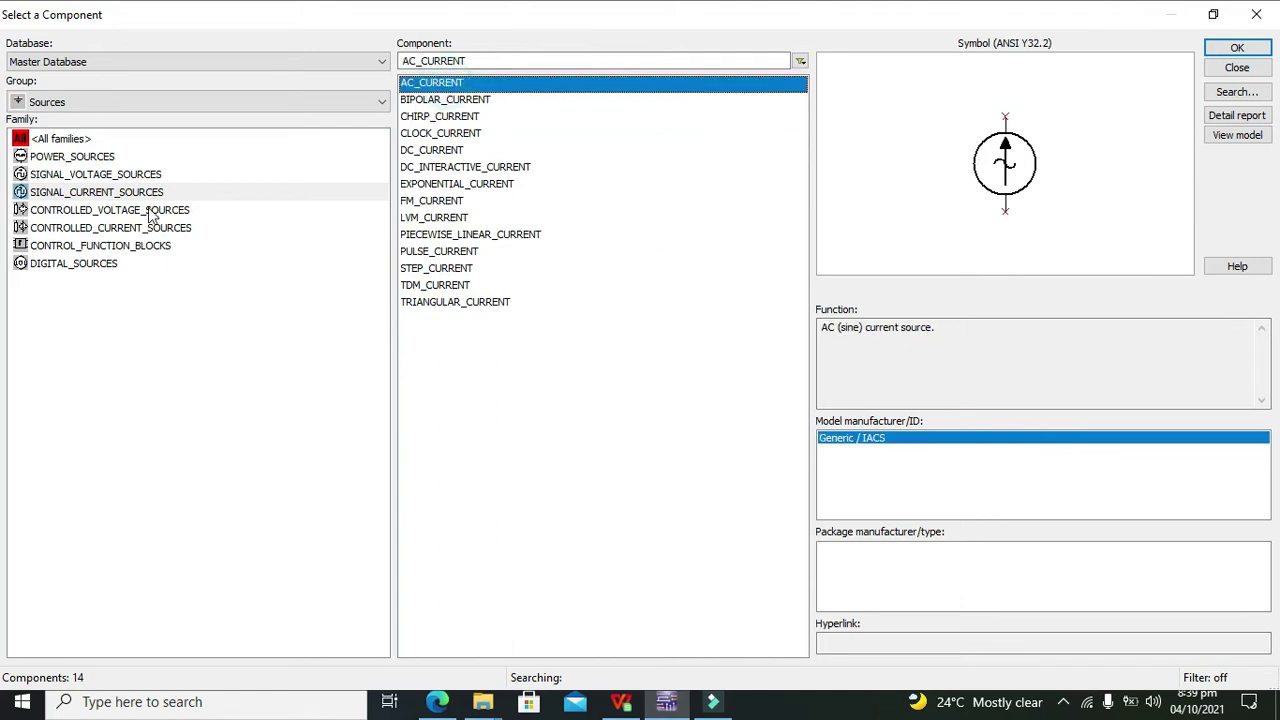
left_click(108, 175)
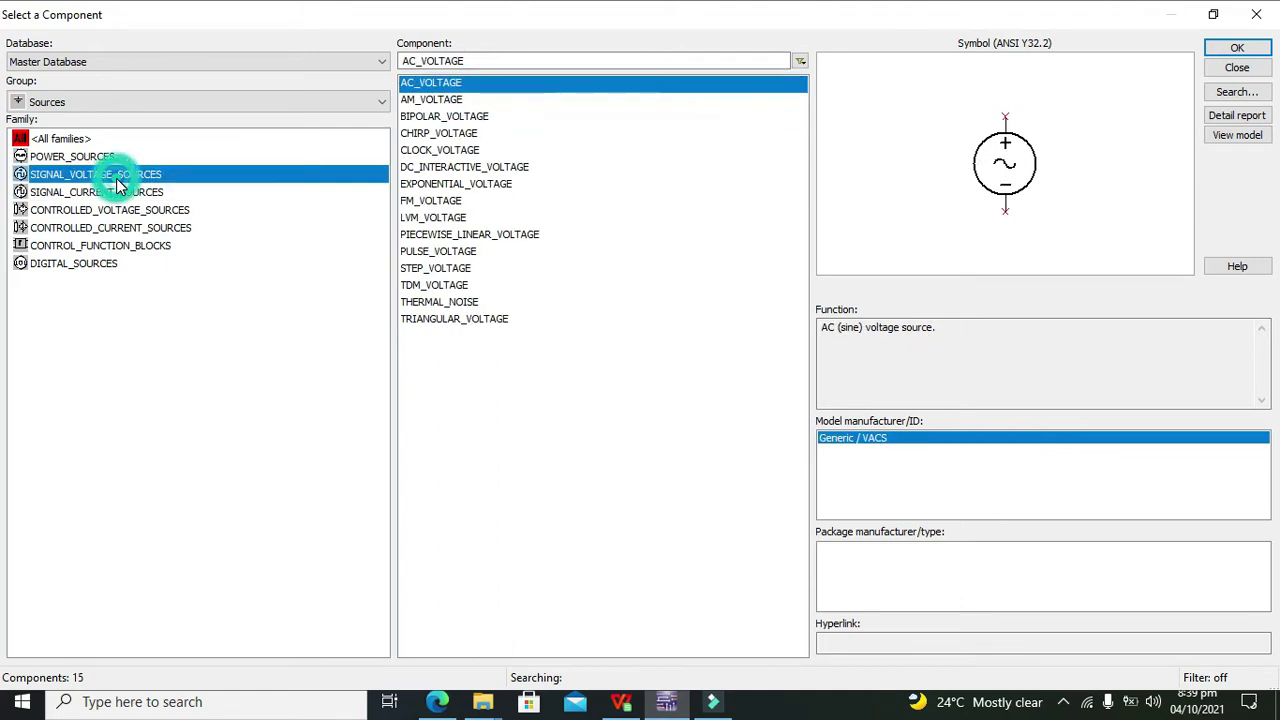
left_click(444, 99)
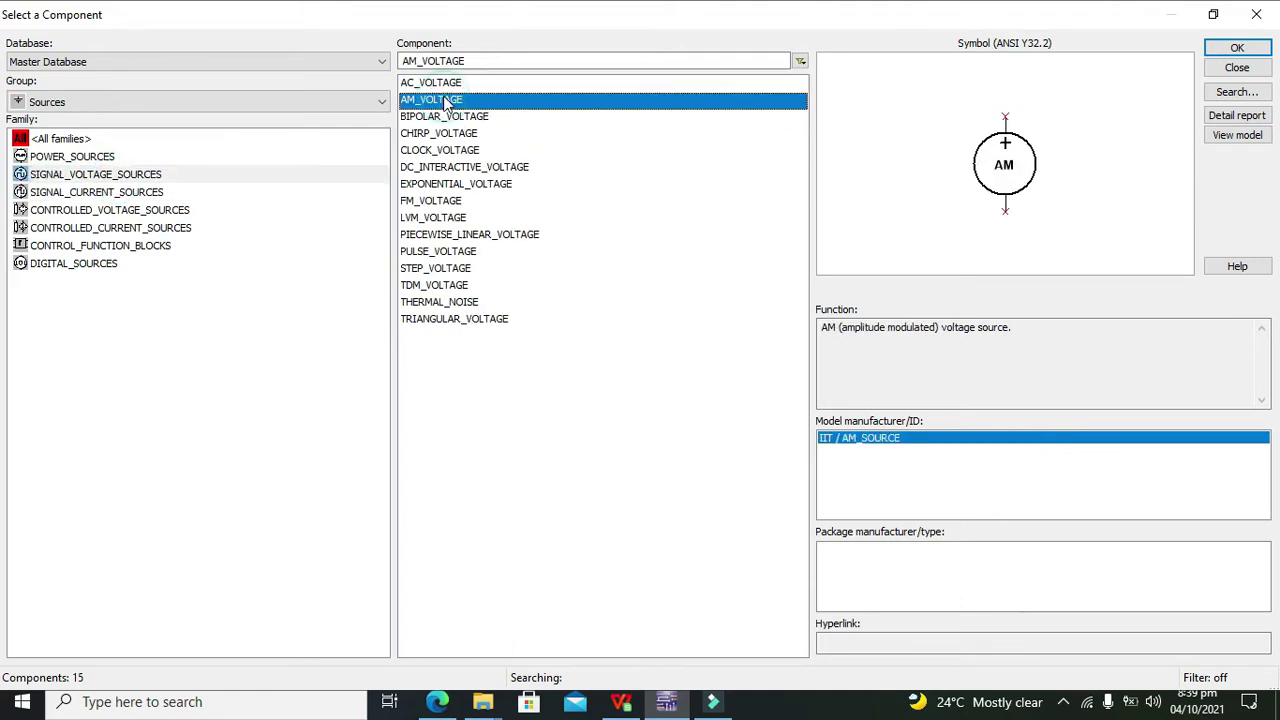
left_click(1237, 47)
Step: Place AM source V1 (5V, 1kHz 100Hz) left of the counter and wire XFC1 to its top terminal
left_click(553, 320)
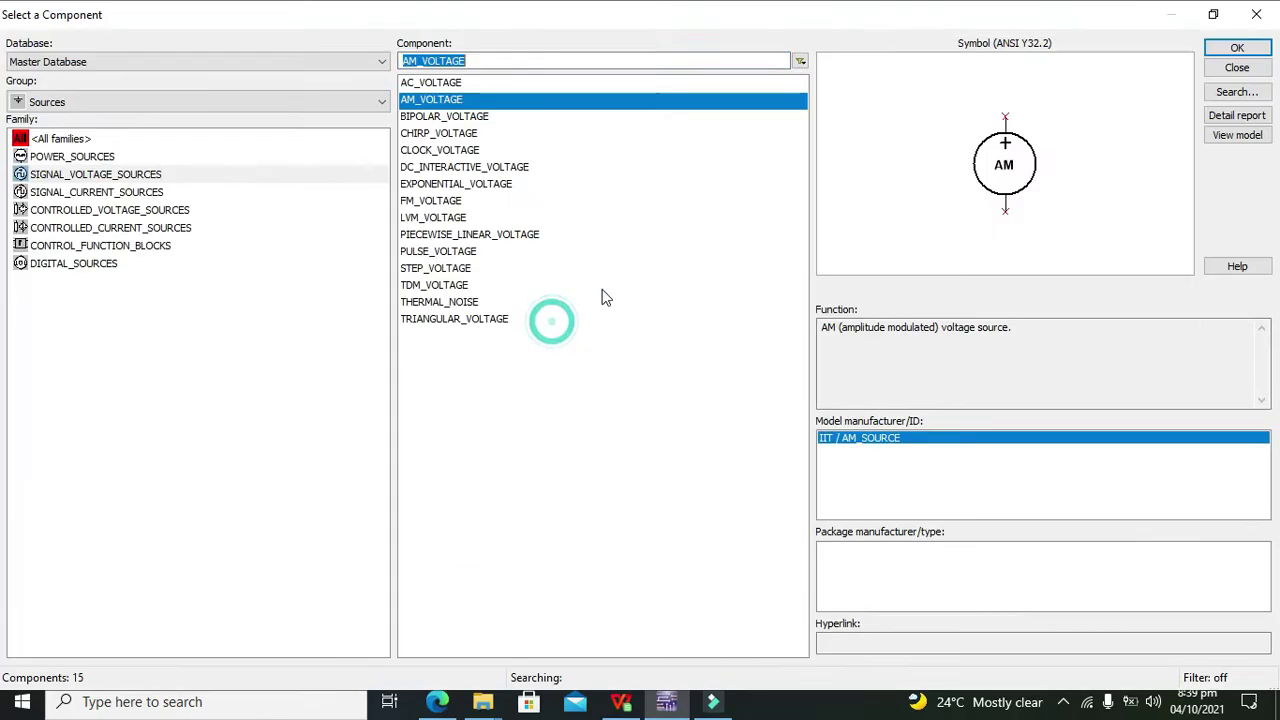
left_click(1257, 30)
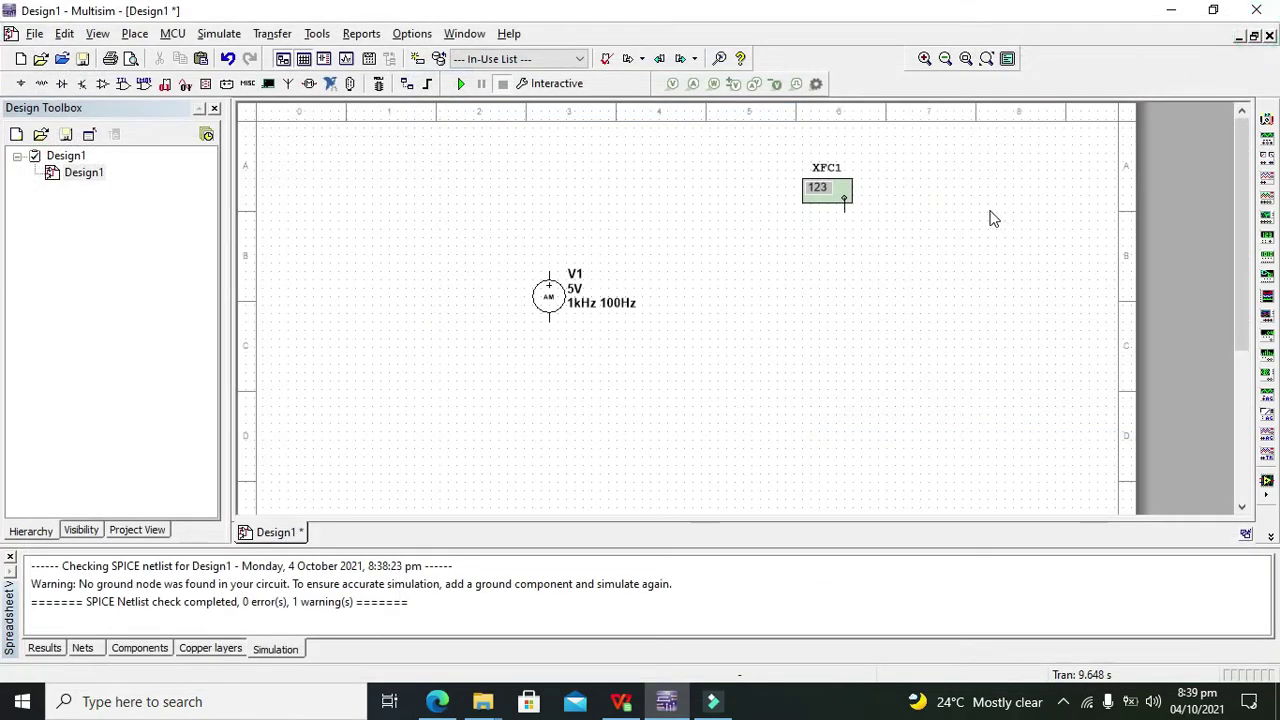
left_click(844, 199)
left_click(548, 272)
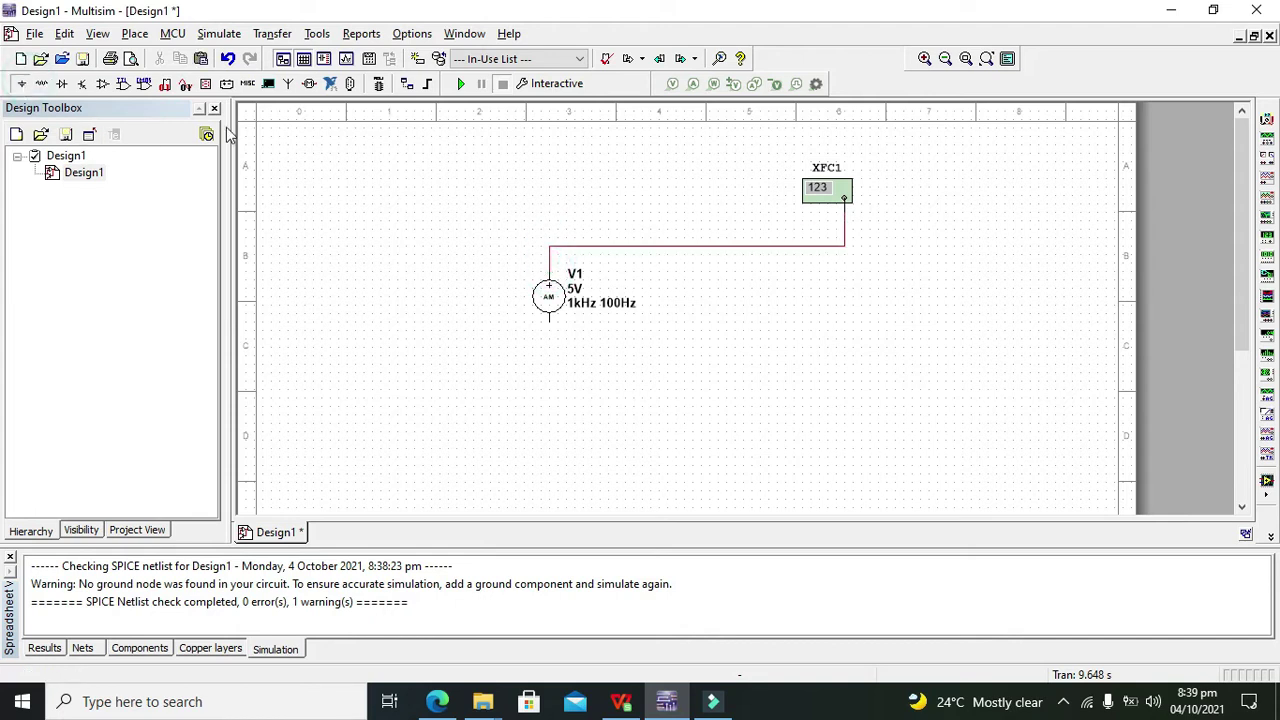
left_click(20, 83)
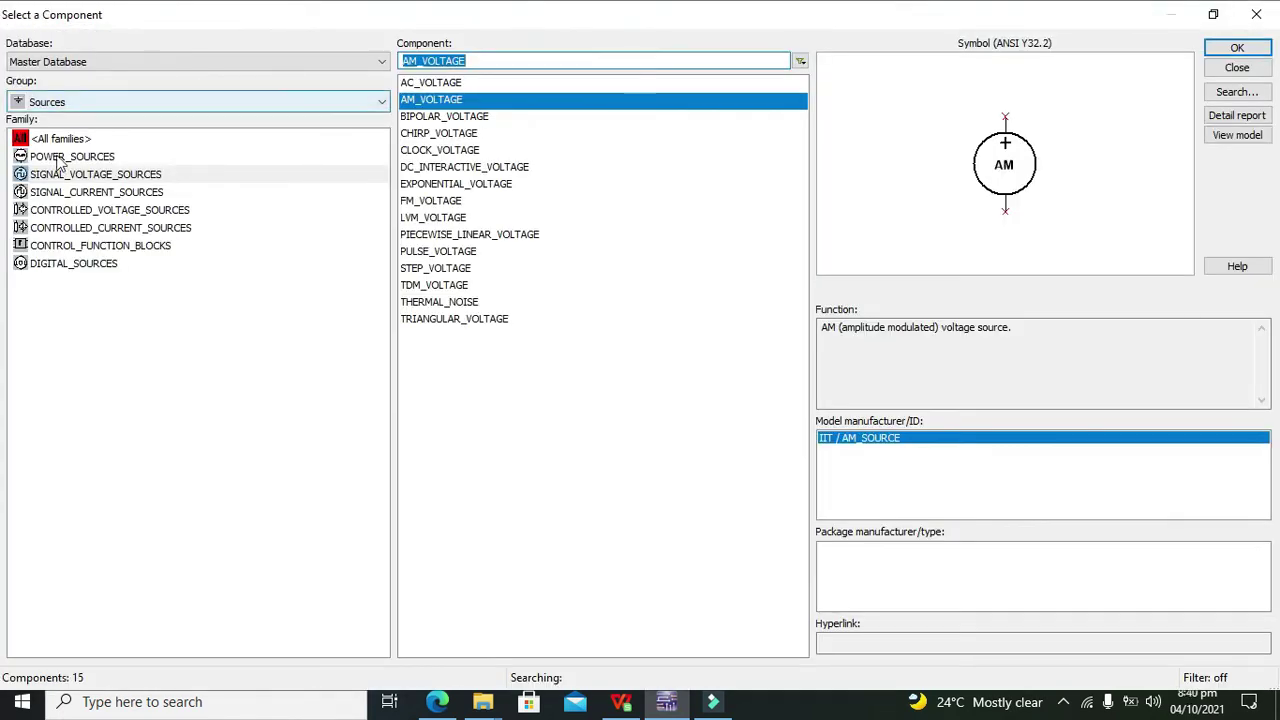
Step: Place a GROUND symbol from Power_Sources just below the AM source V1
left_click(62, 158)
left_click(448, 136)
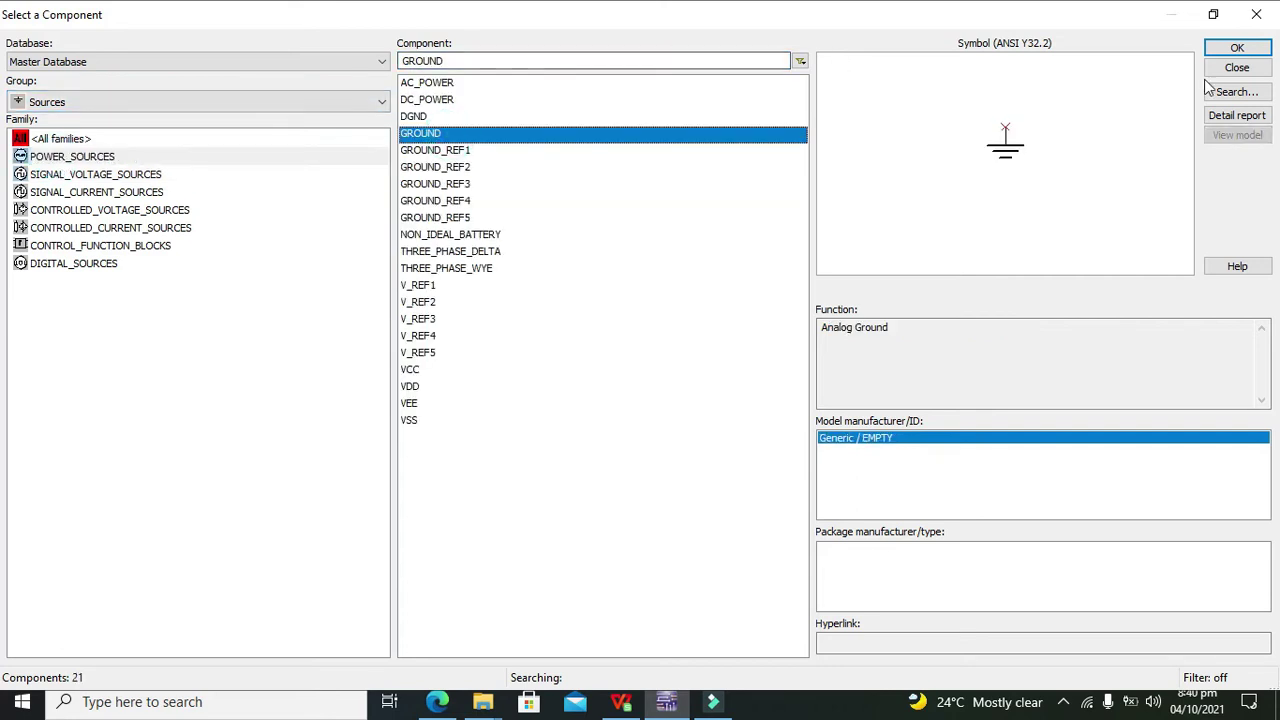
left_click(1237, 48)
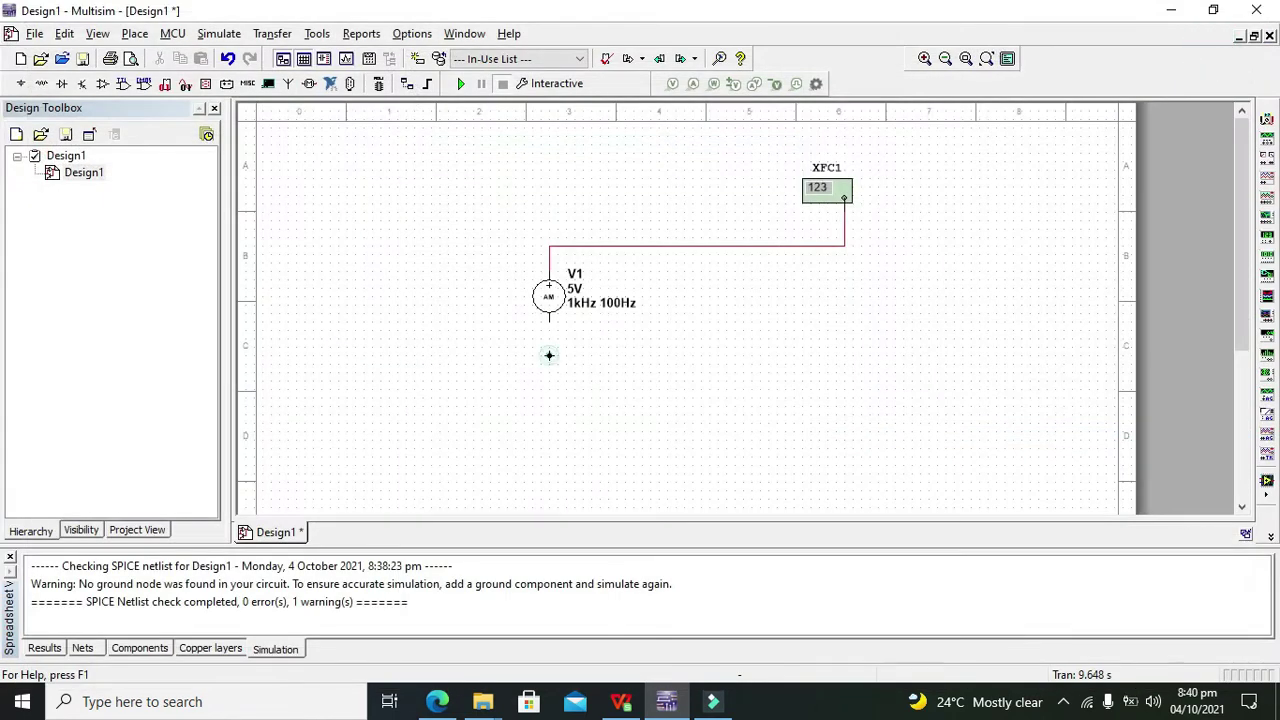
left_click(548, 354)
key("Escape")
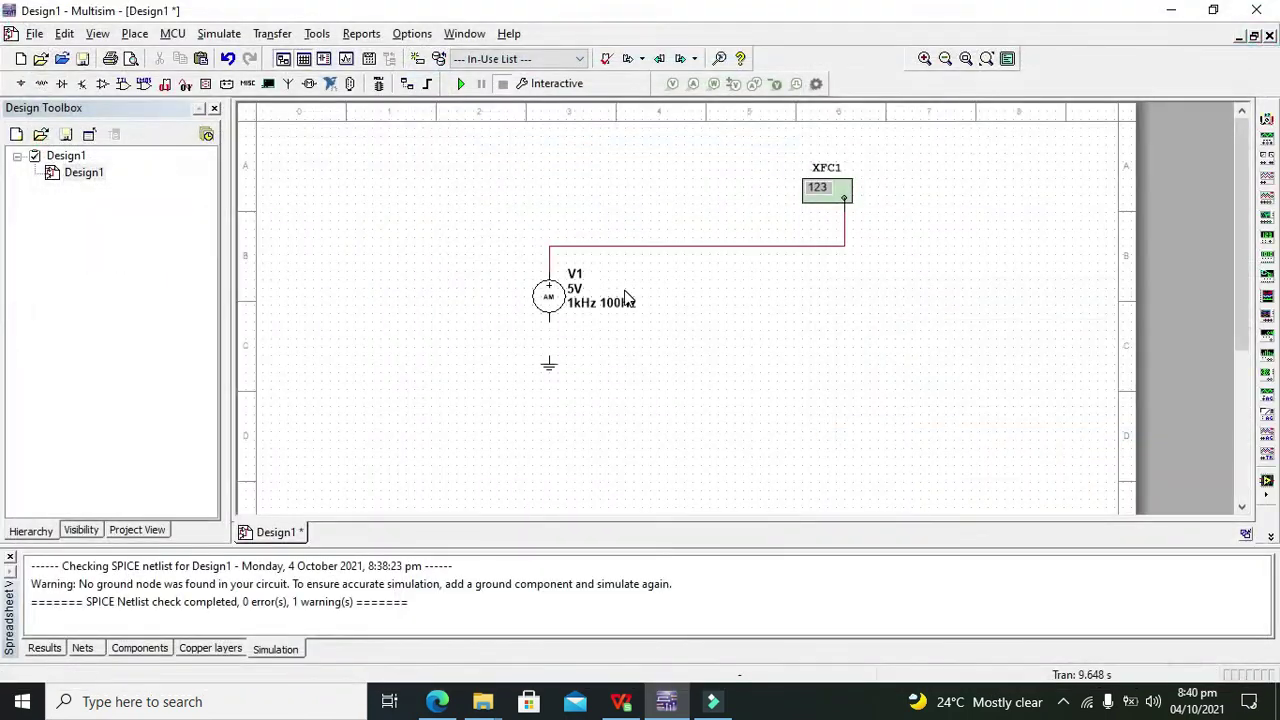
Step: Wire V1's lower terminal to the new ground and check V1's properties
left_click(550, 355)
left_click(548, 321)
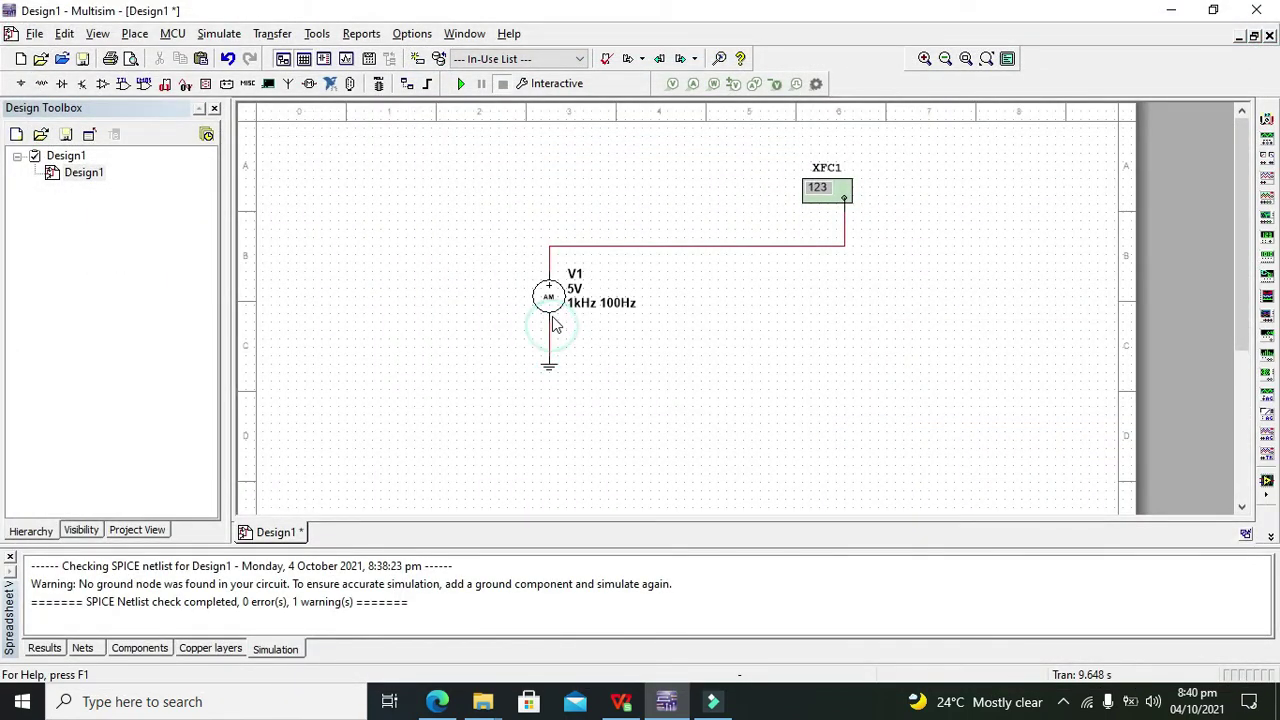
double_click(550, 300)
left_click(949, 145)
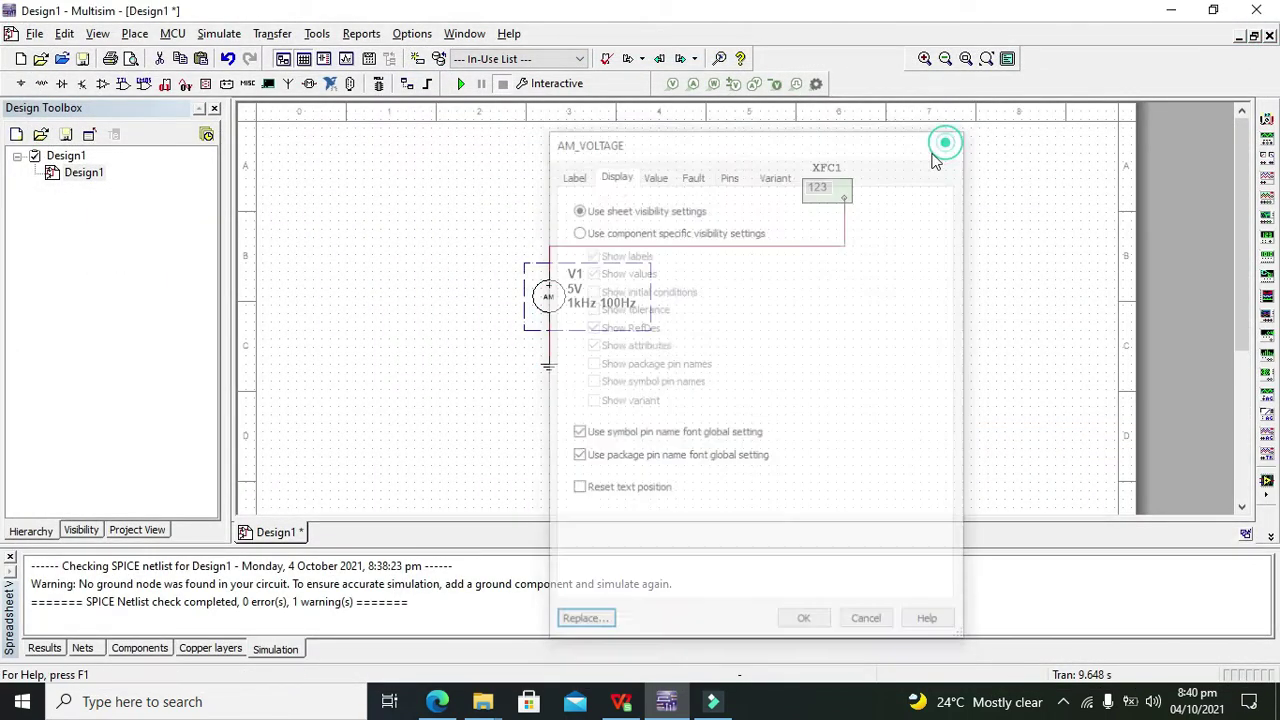
left_click(787, 321)
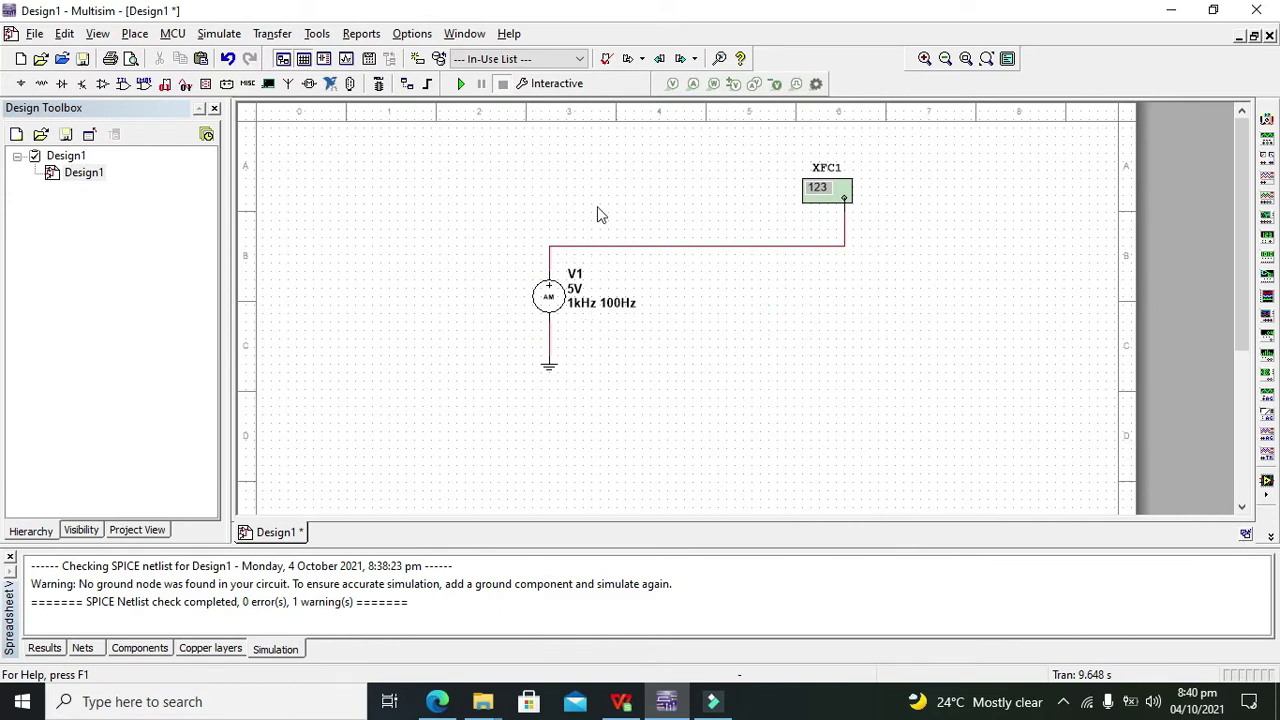
Step: Run the simulation and check the XFC1 frequency counter reading, then close its panel
left_click(460, 84)
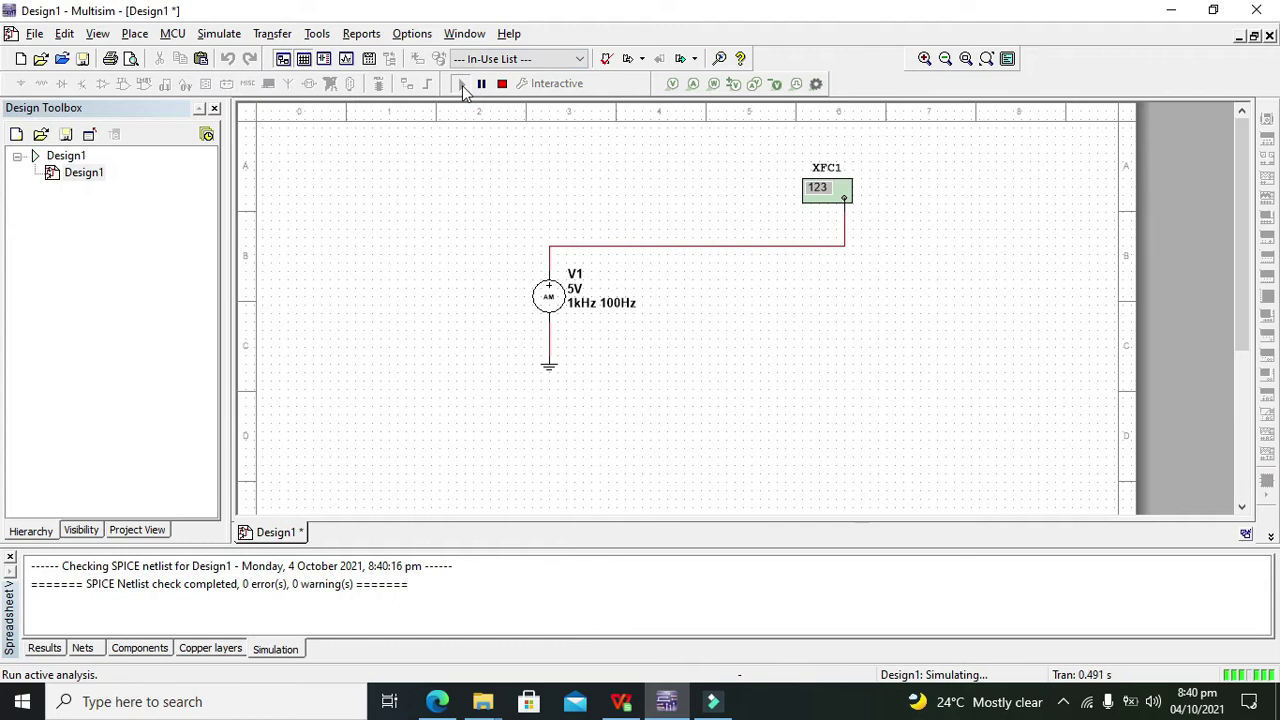
double_click(826, 205)
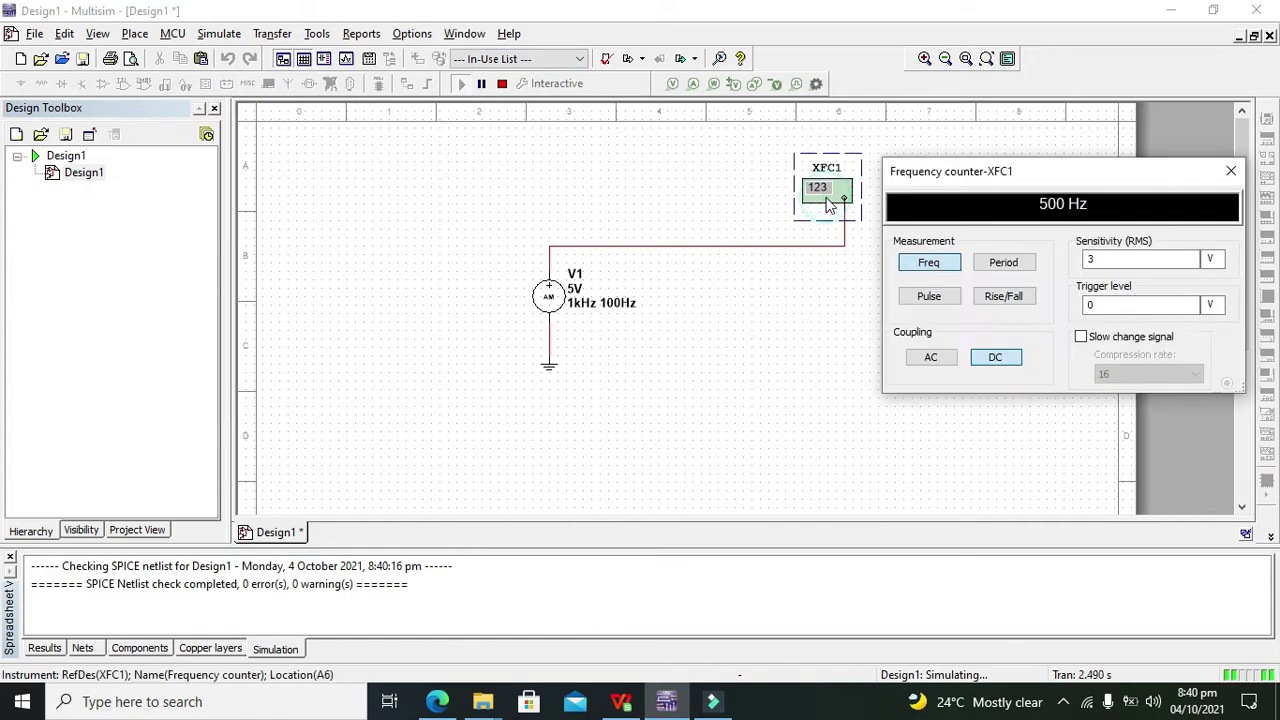
left_click_drag(933, 184, 940, 233)
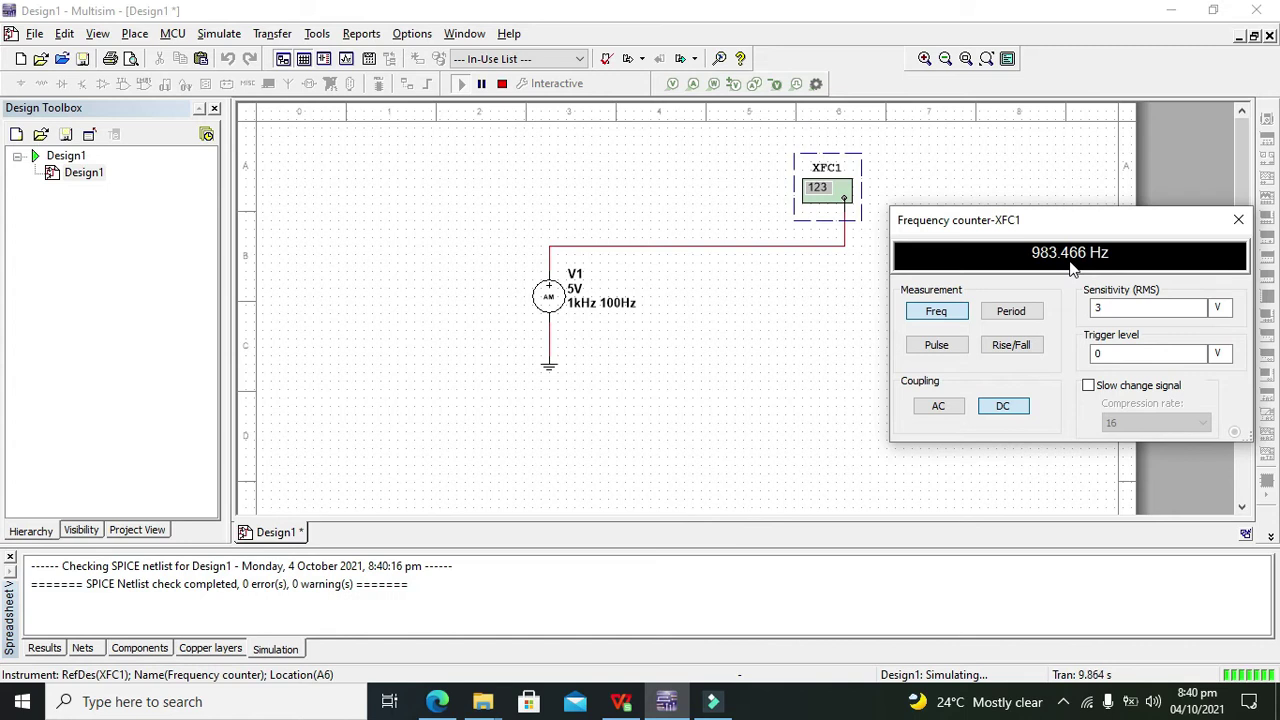
left_click_drag(1048, 224, 995, 281)
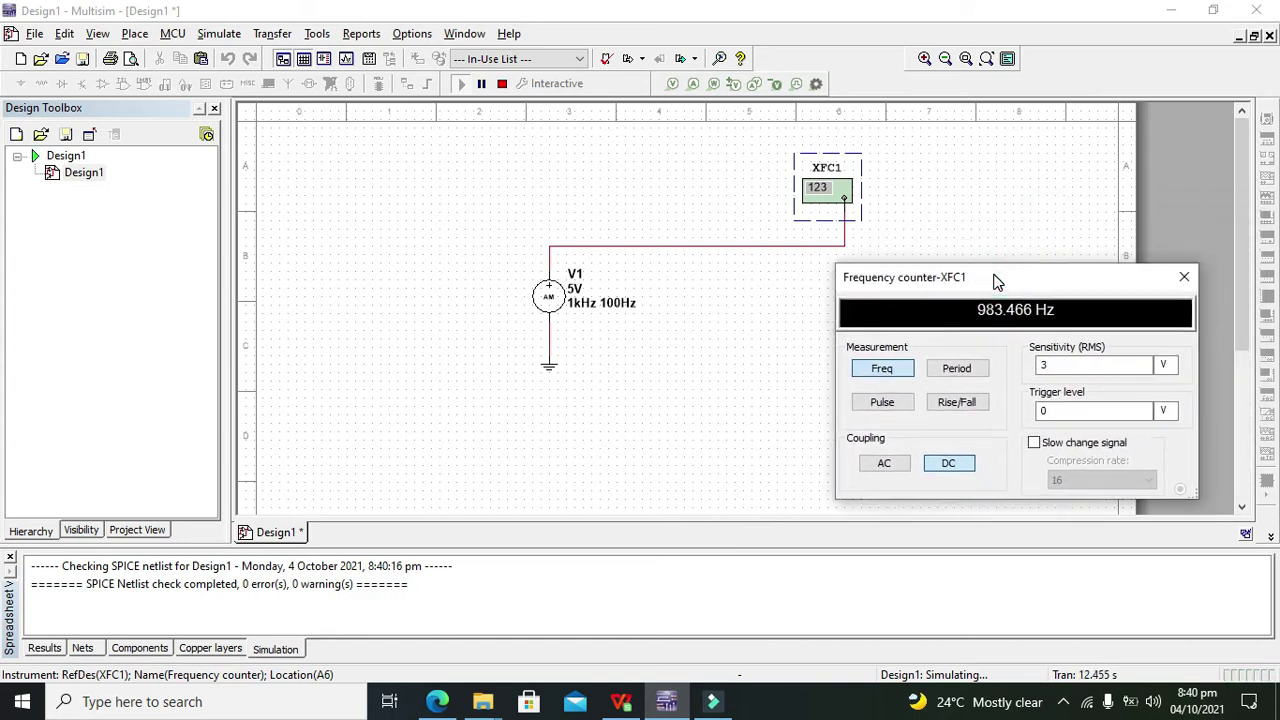
left_click(1192, 274)
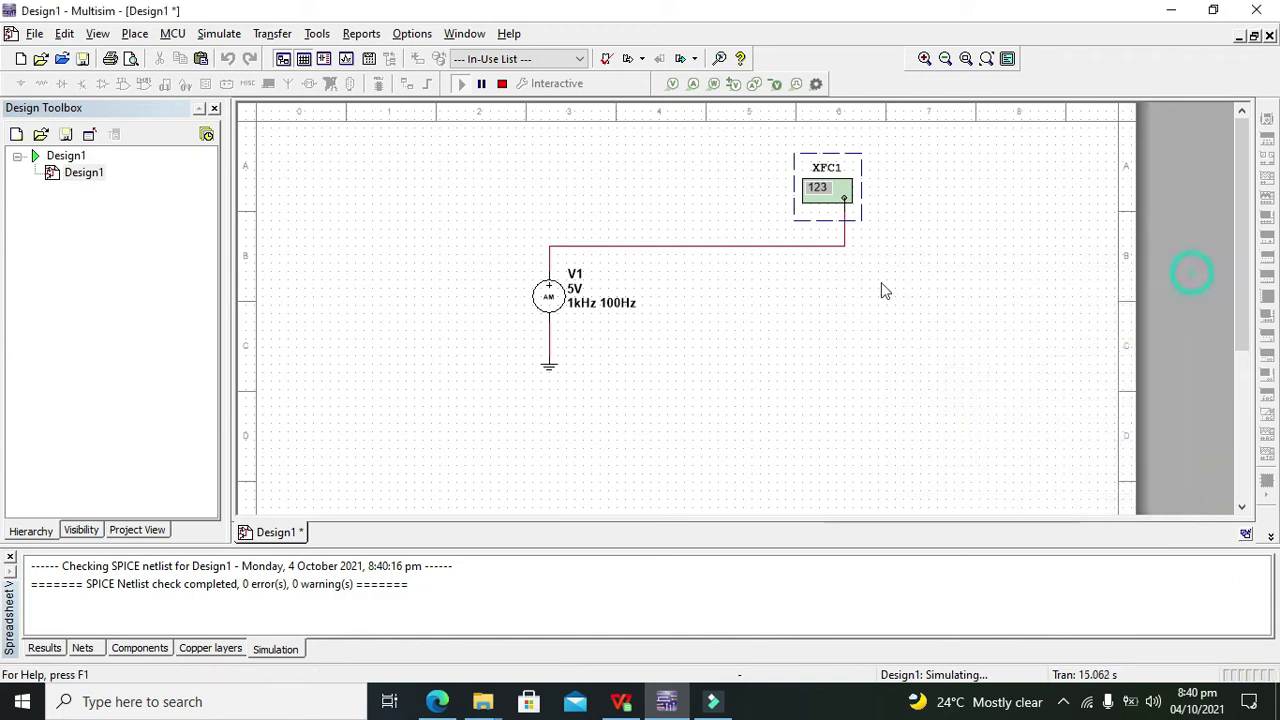
Step: Inspect V1's amplitude and 1 kHz carrier frequency values, closing without changes
left_click(550, 308)
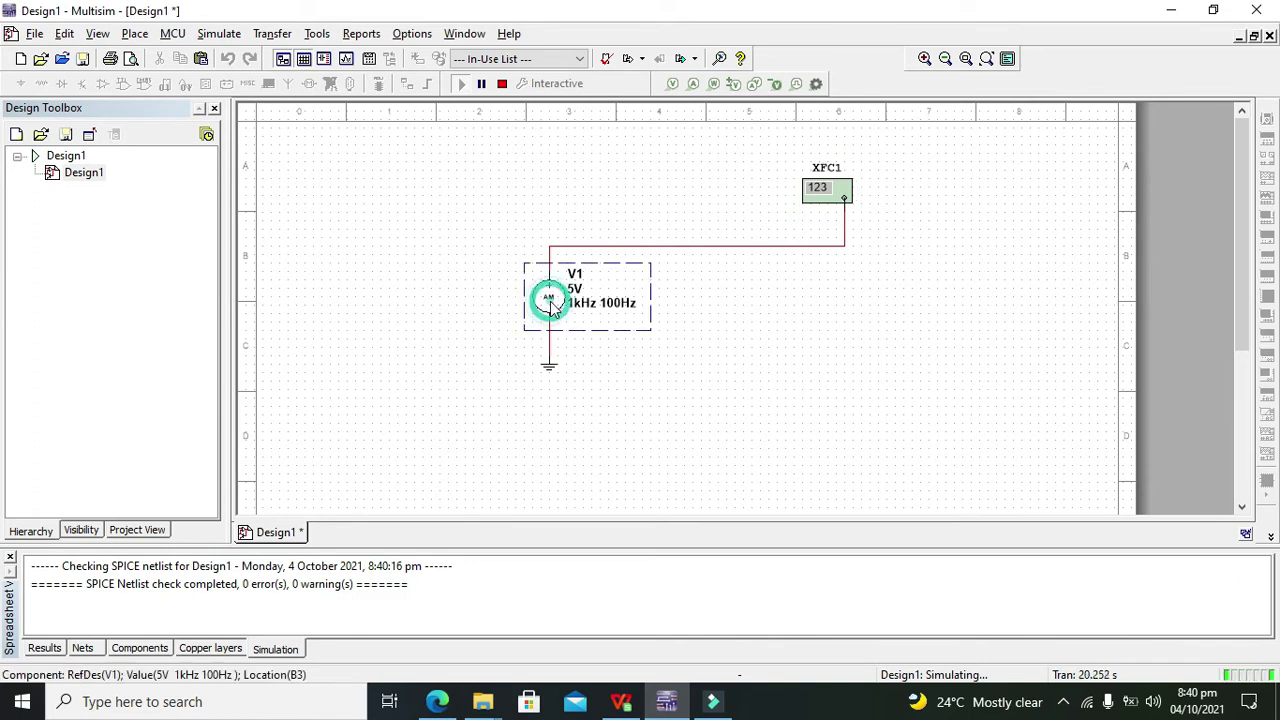
left_click(624, 346)
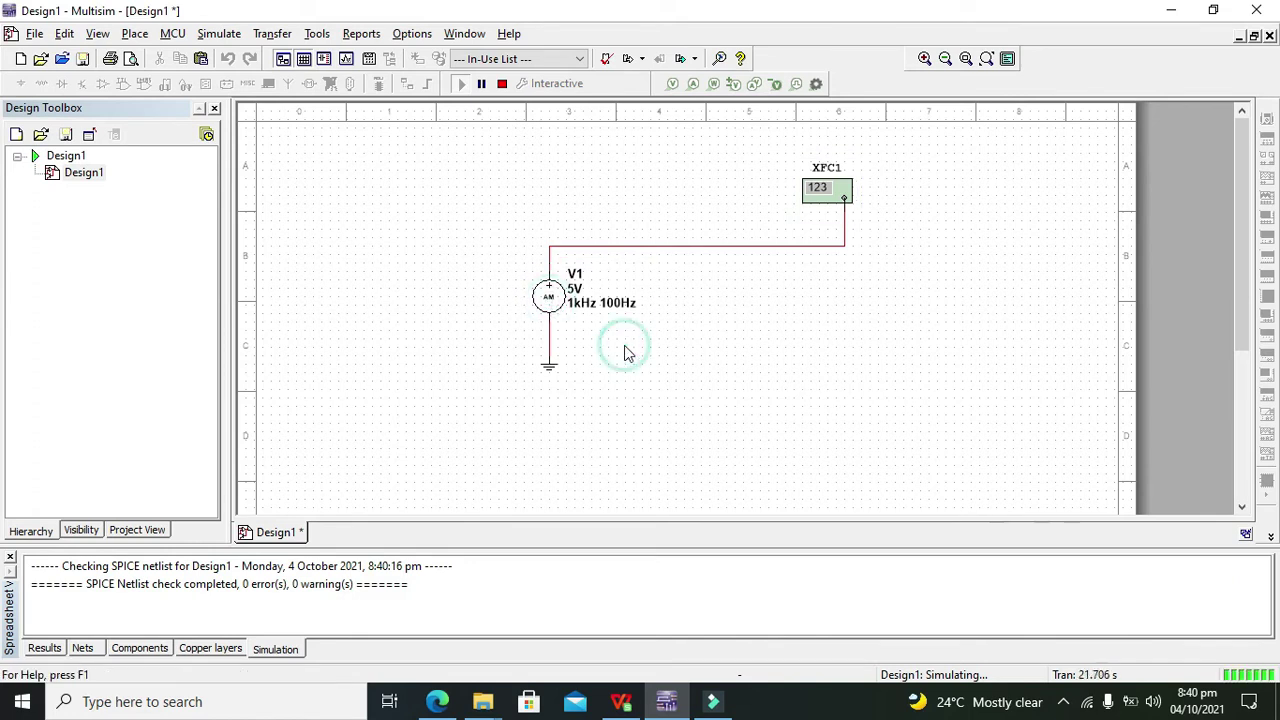
double_click(549, 298)
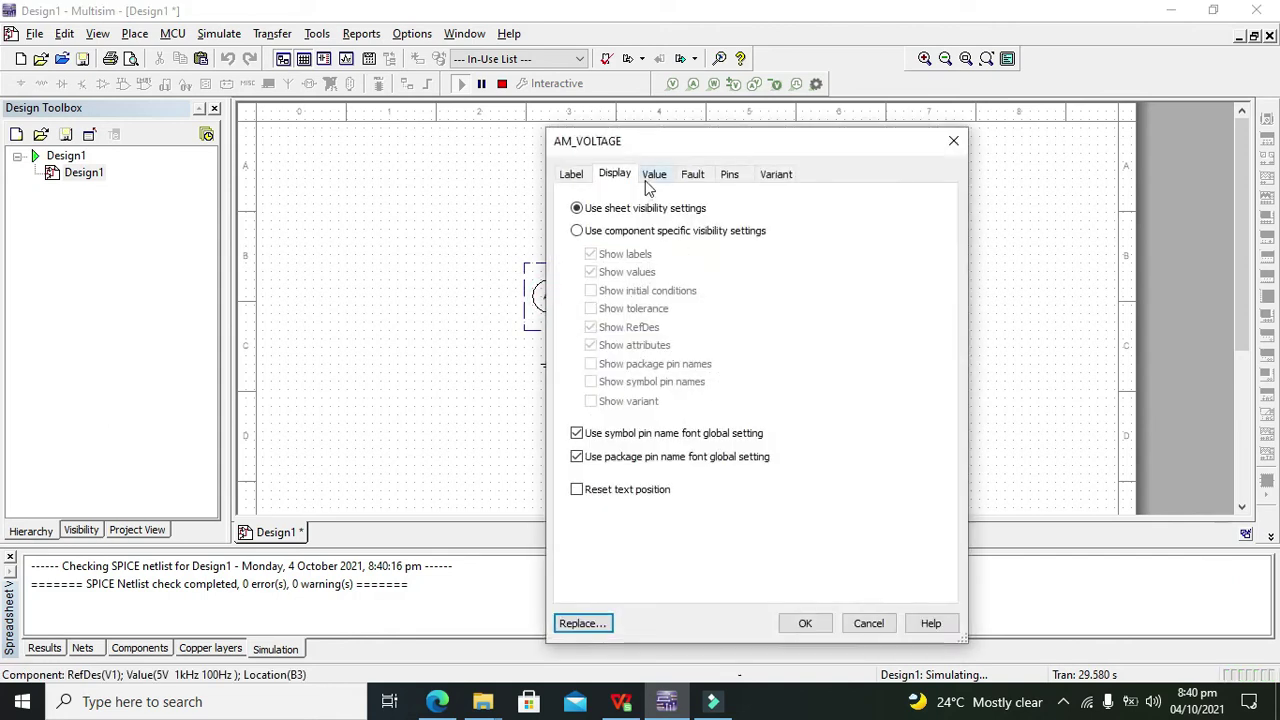
left_click(653, 177)
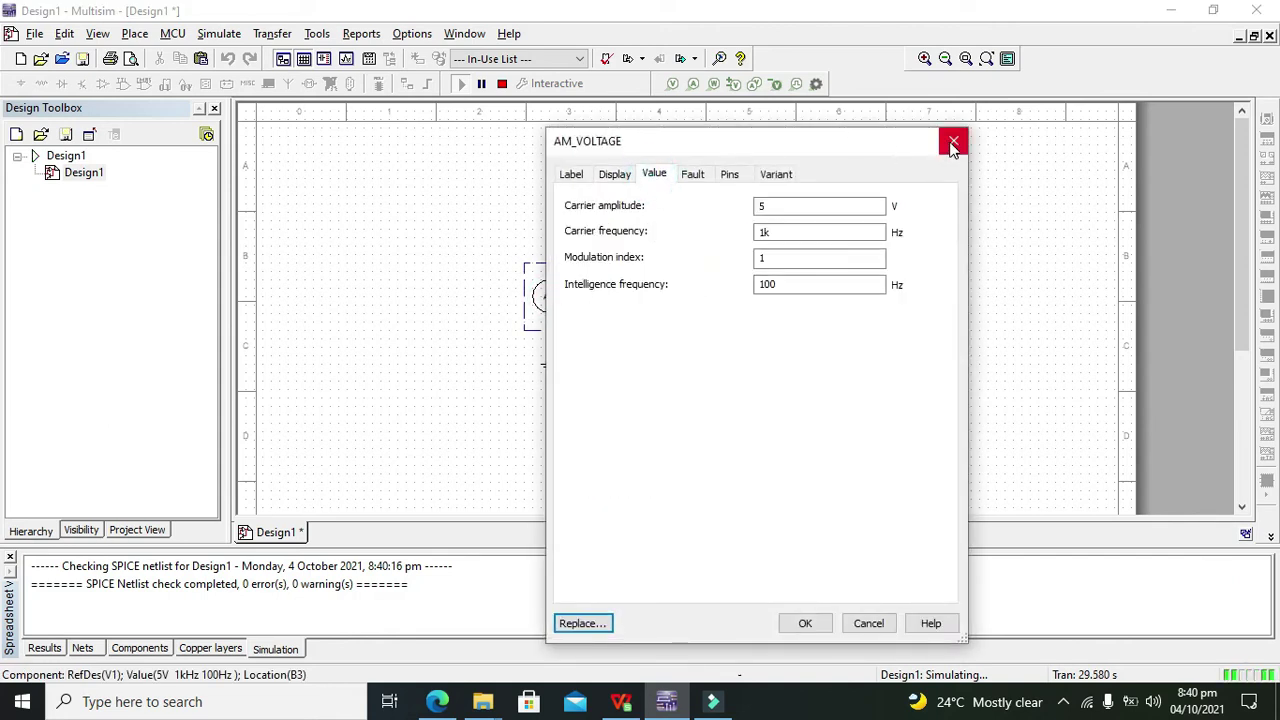
double_click(785, 233)
left_click(814, 236)
double_click(777, 284)
left_click(953, 141)
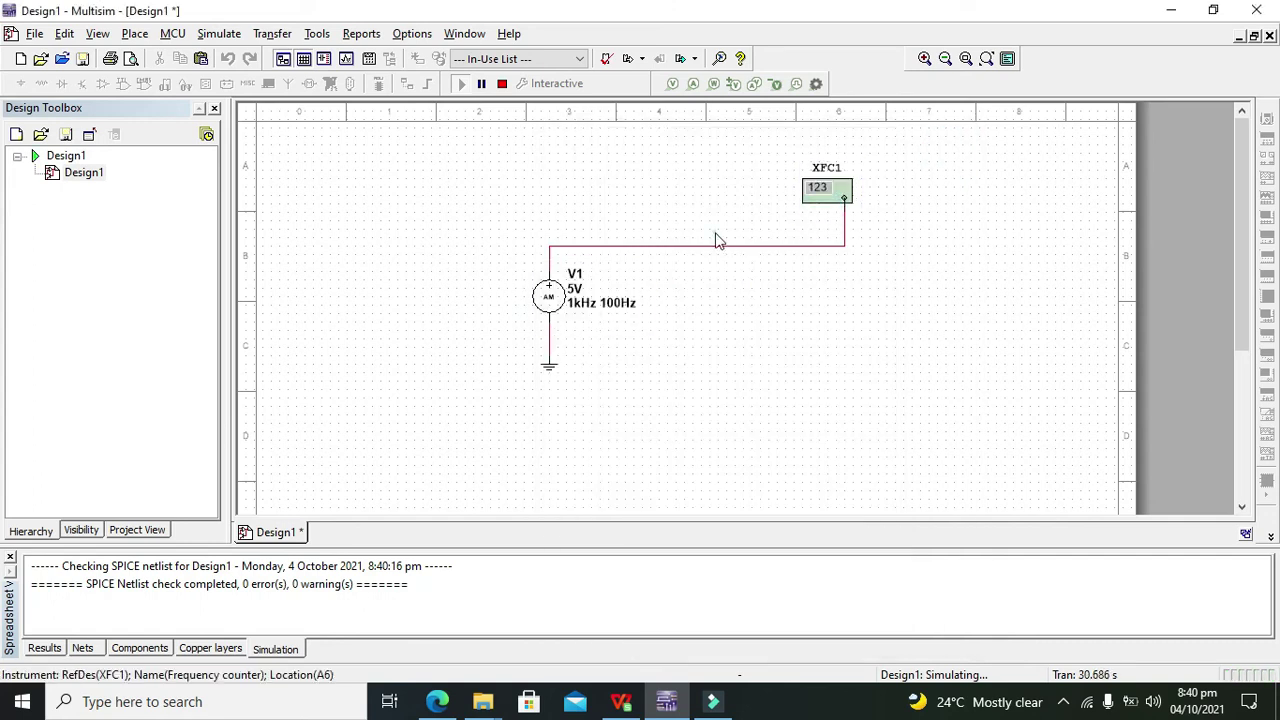
Step: Set V1's carrier frequency to 500 Hz and restart the simulation
double_click(549, 294)
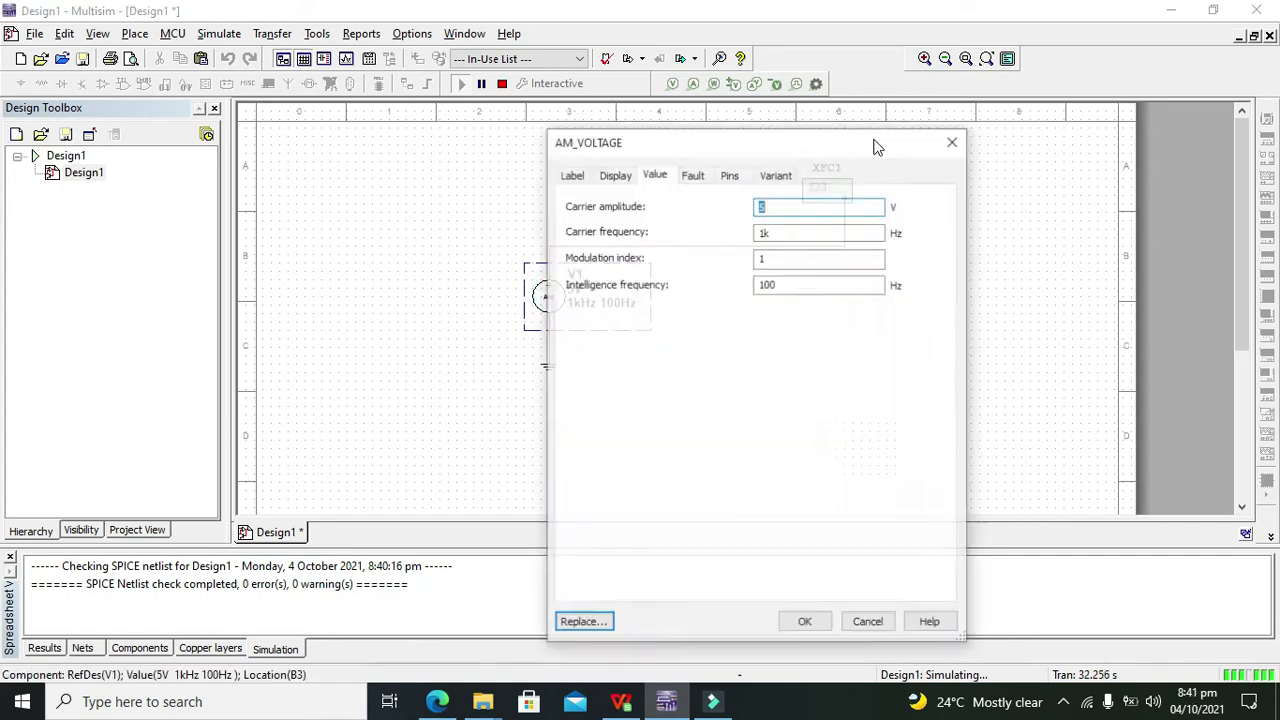
double_click(777, 234)
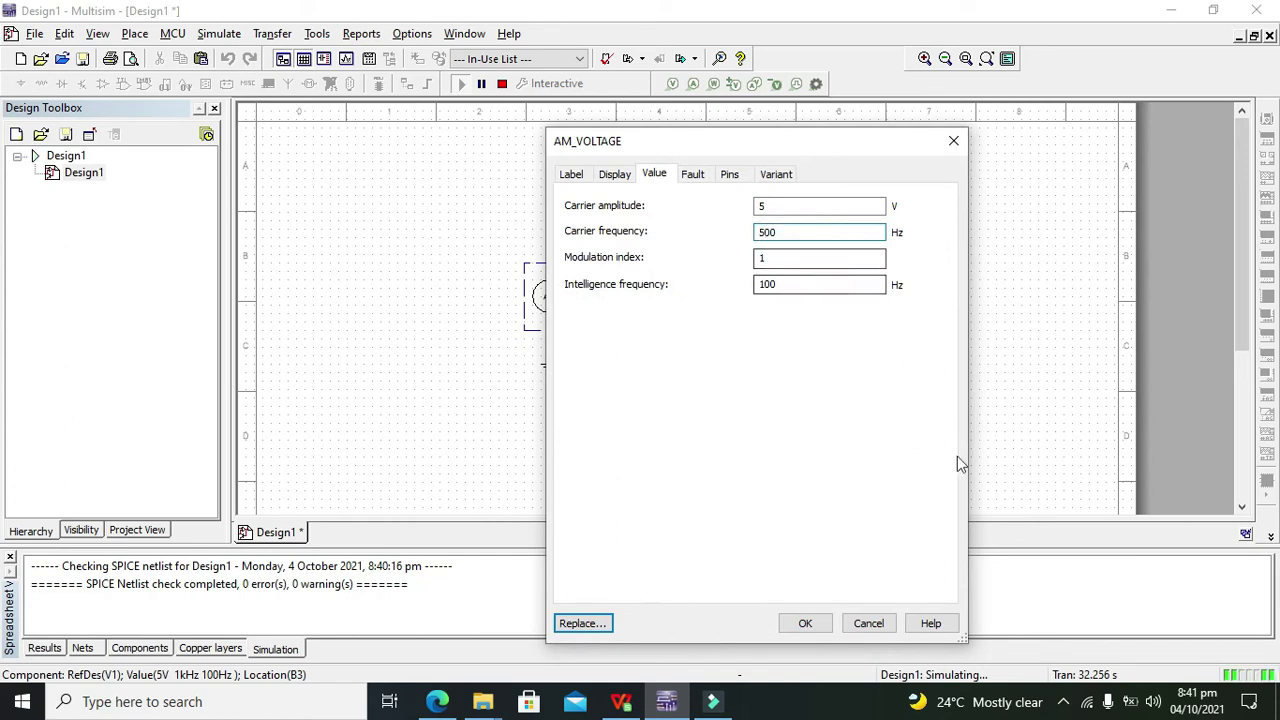
left_click(810, 623)
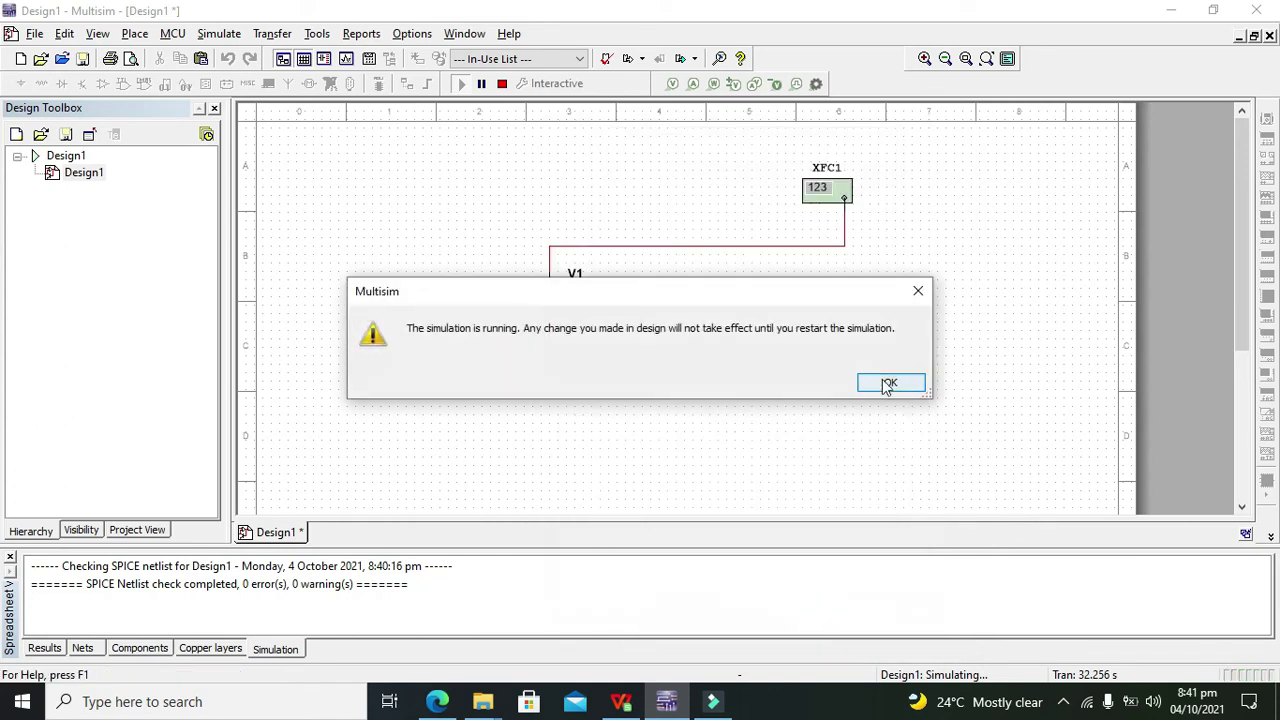
left_click(889, 381)
left_click(503, 85)
left_click(462, 85)
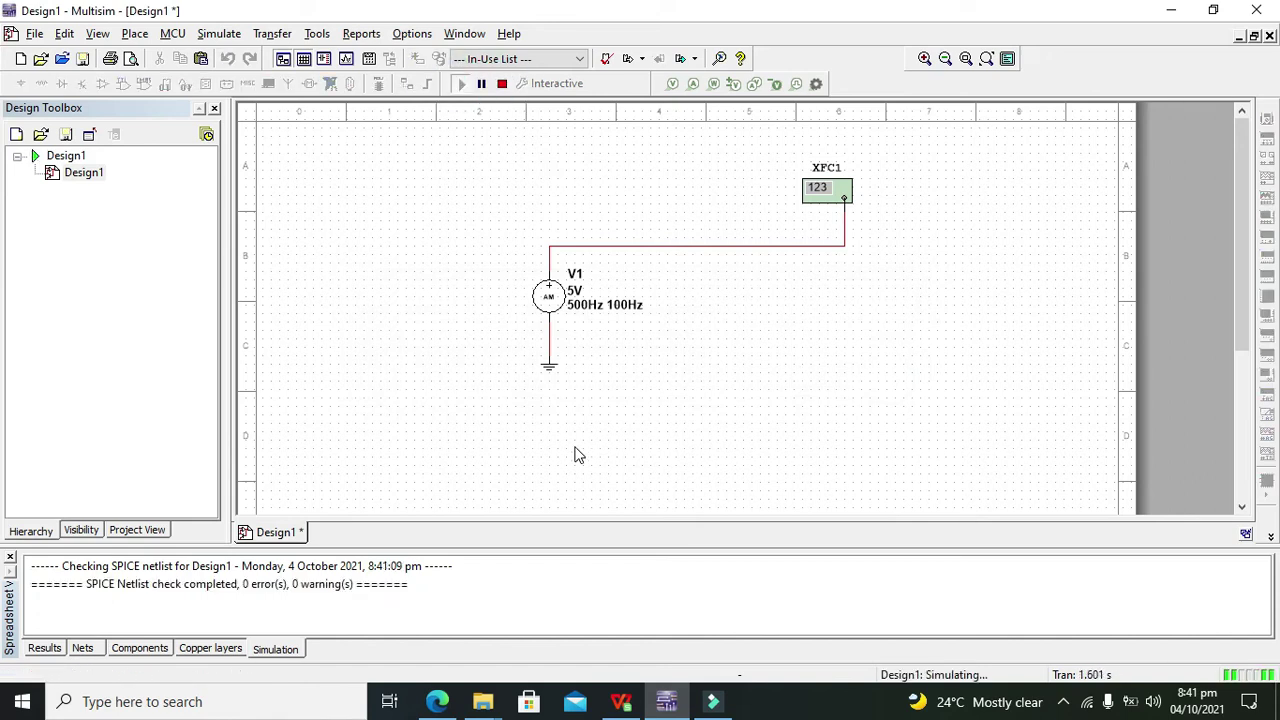
Step: Open XFC1's readout, nudge V1 lower, and raise the wire level with V1's top
double_click(837, 175)
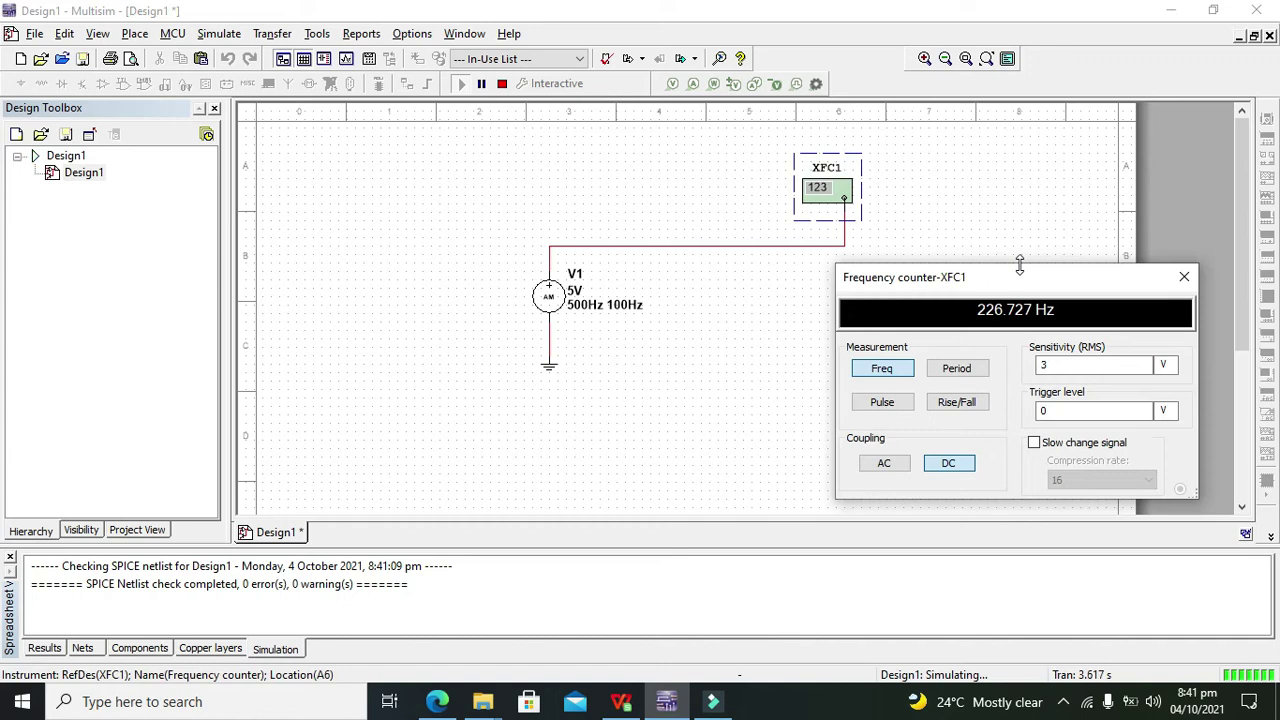
left_click_drag(1055, 288, 1101, 279)
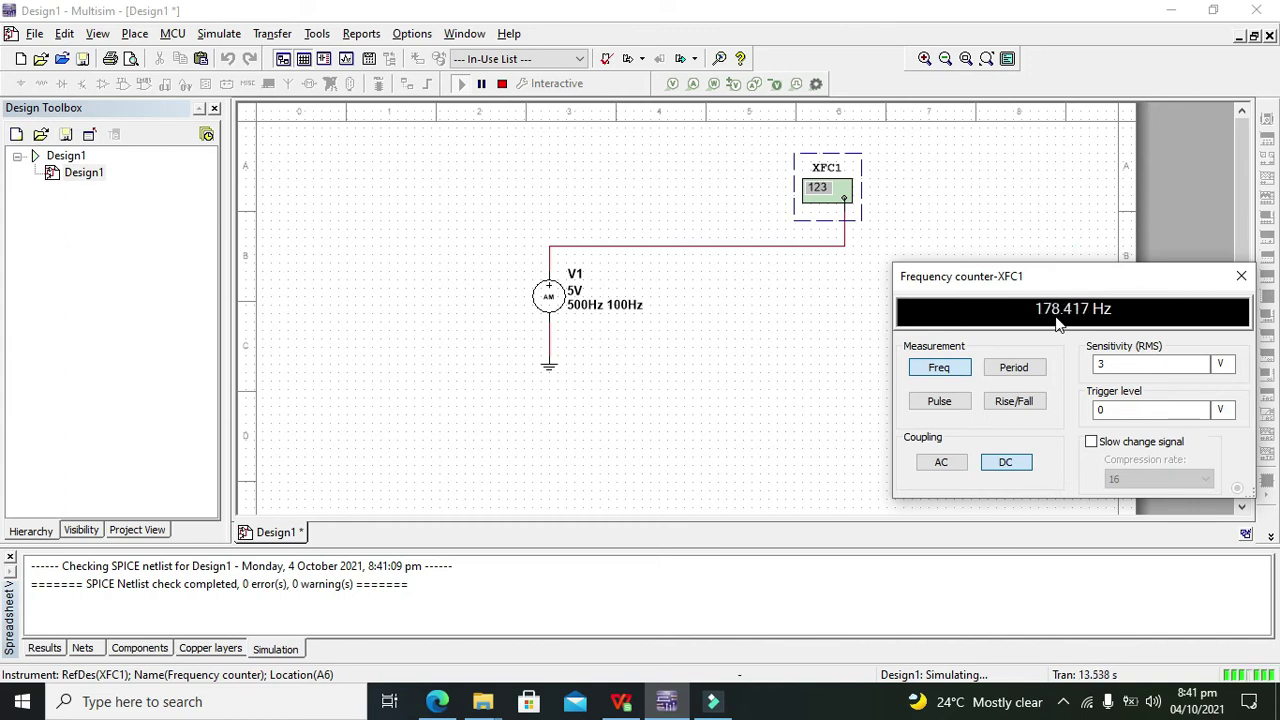
left_click(551, 294)
left_click_drag(557, 312, 557, 316)
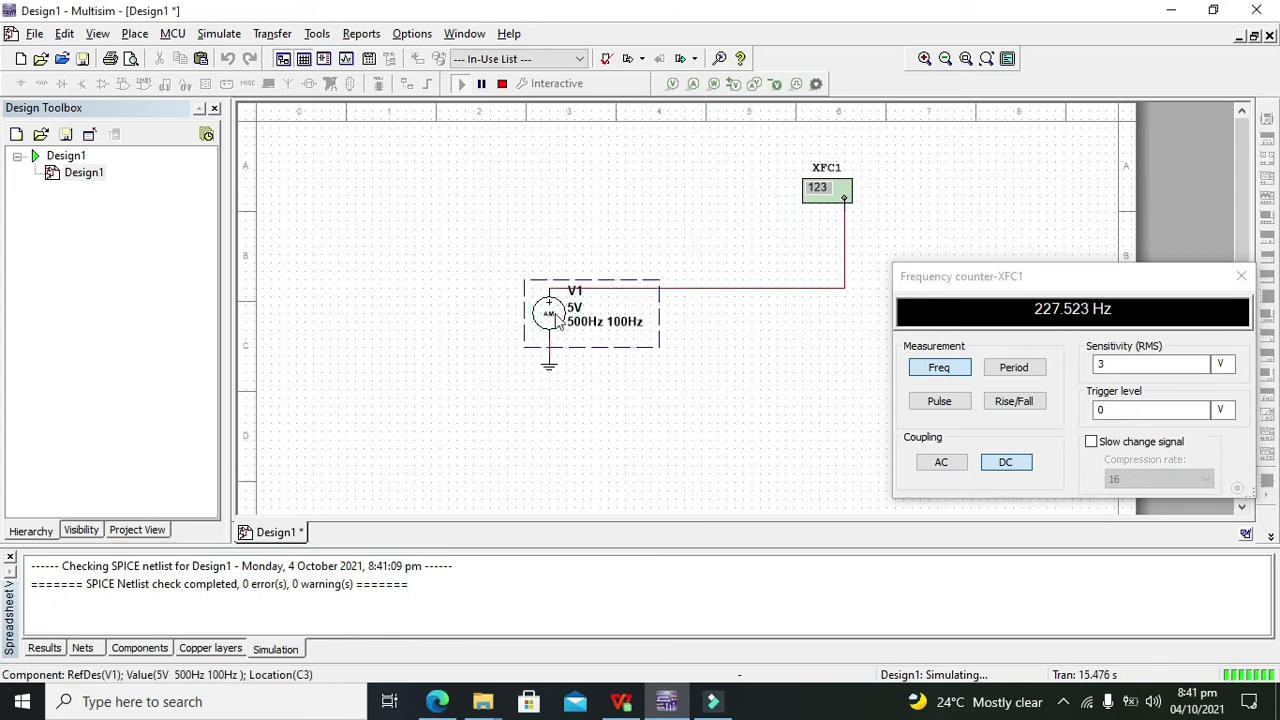
left_click(655, 288)
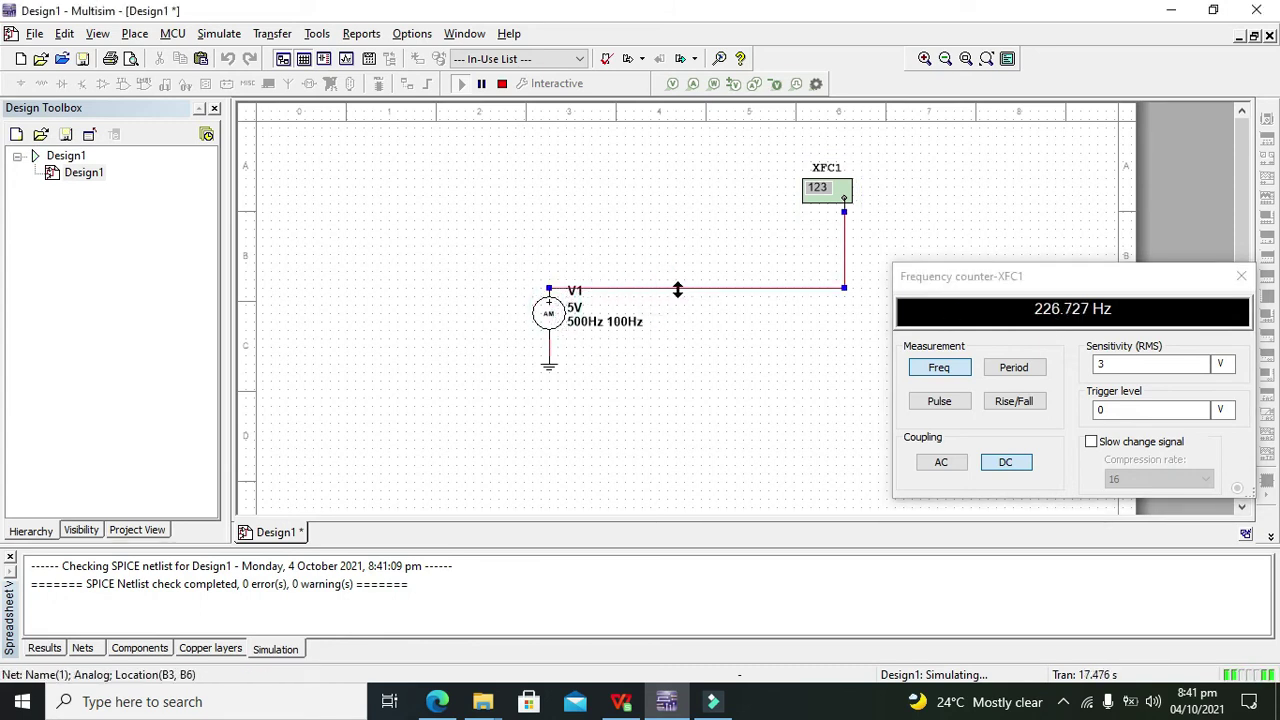
left_click_drag(674, 290, 672, 254)
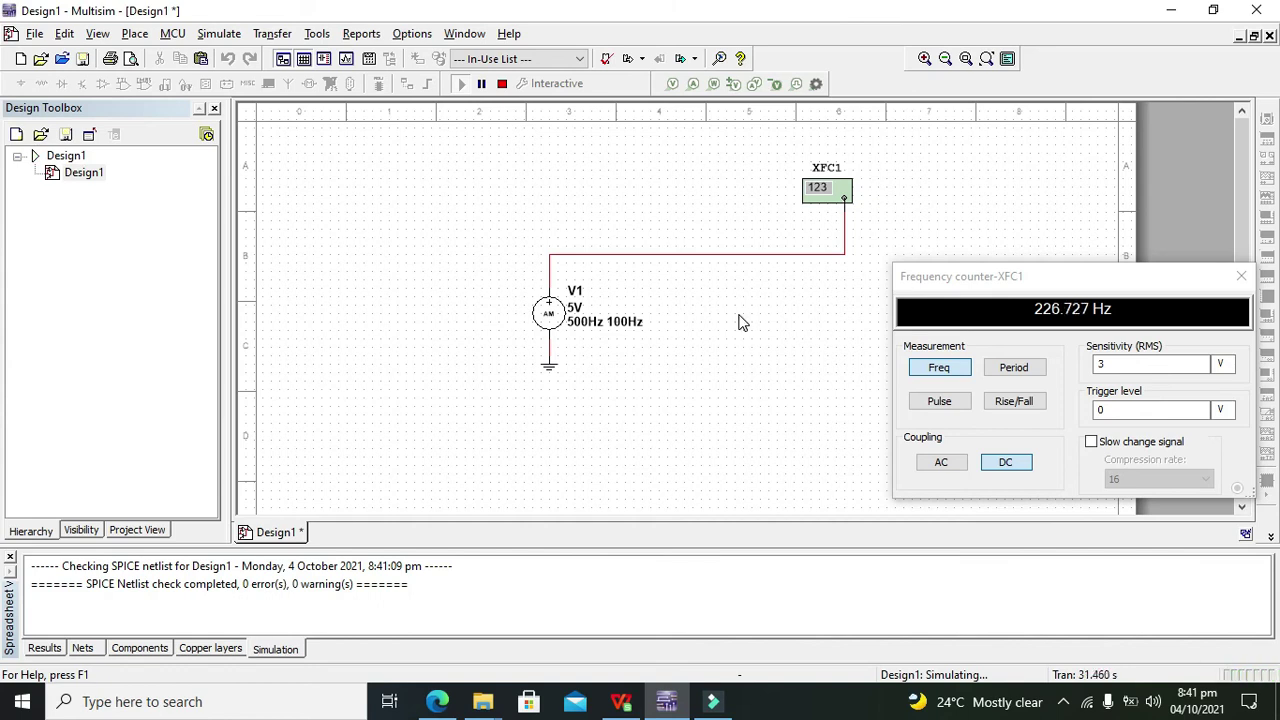
Step: Change V1's intelligence frequency from 100 to 0 Hz and restart the simulation
left_click(1241, 276)
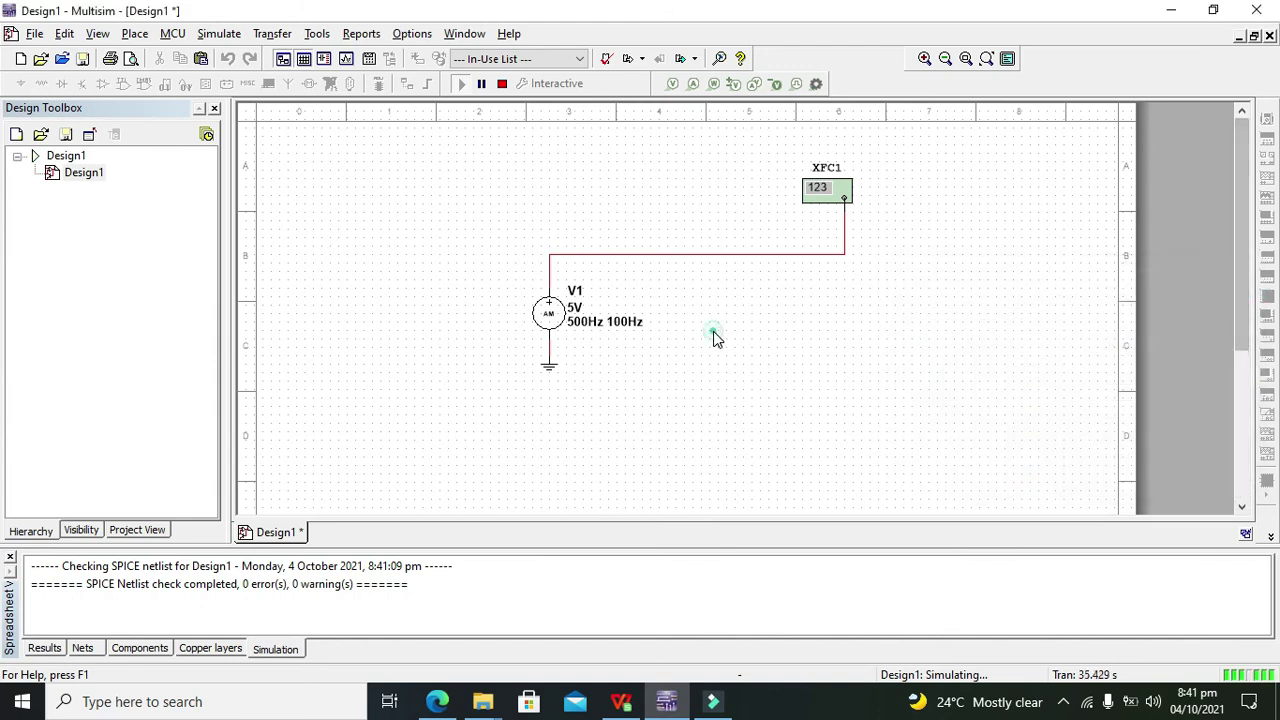
double_click(548, 302)
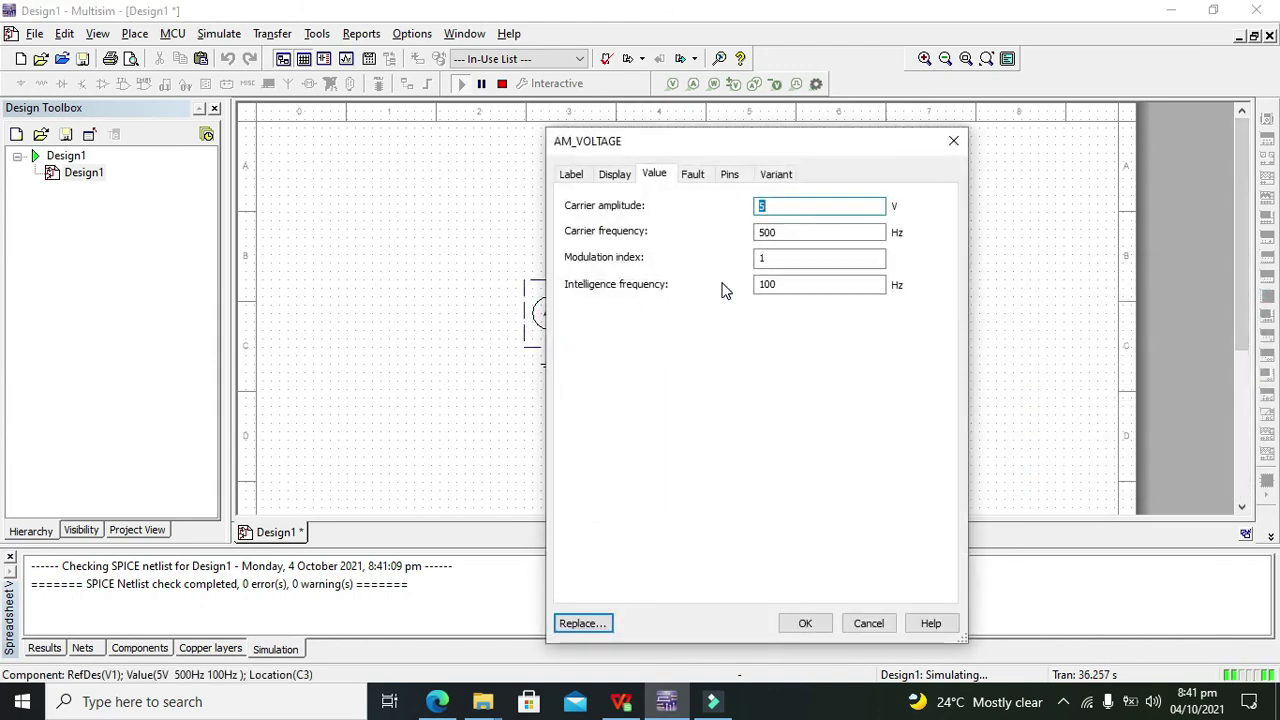
double_click(810, 286)
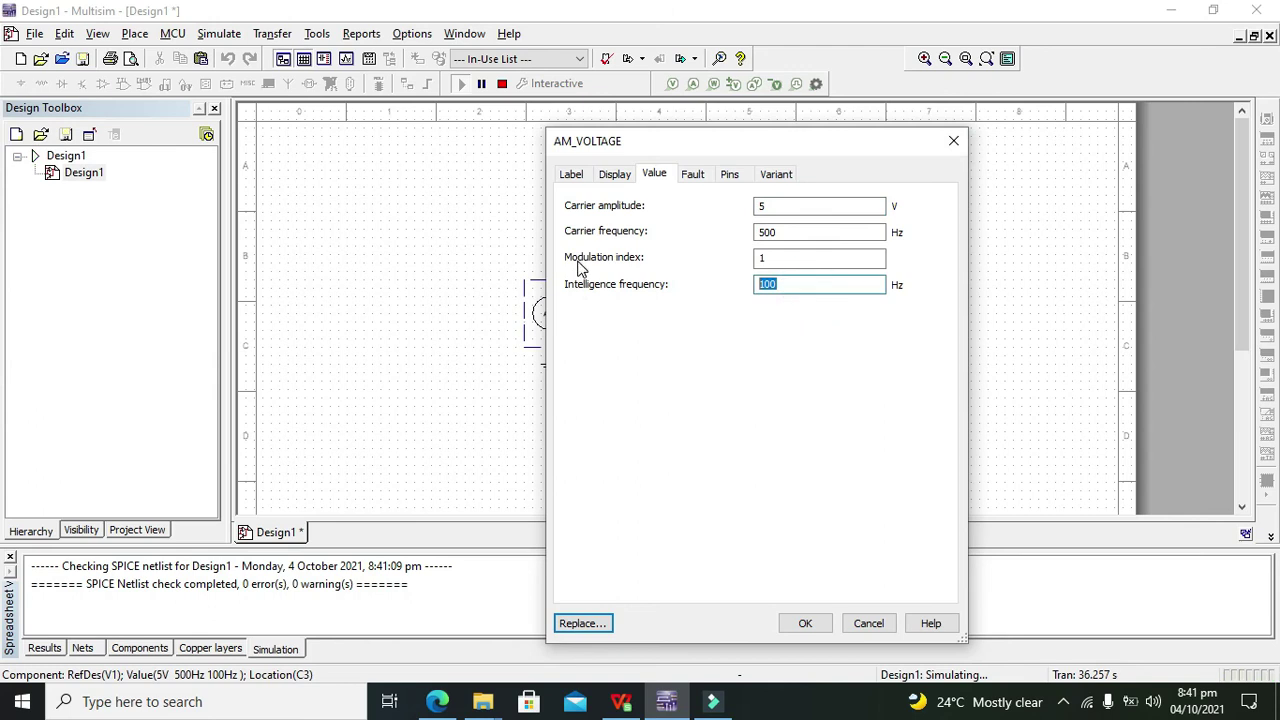
type("0")
left_click(806, 624)
left_click(882, 383)
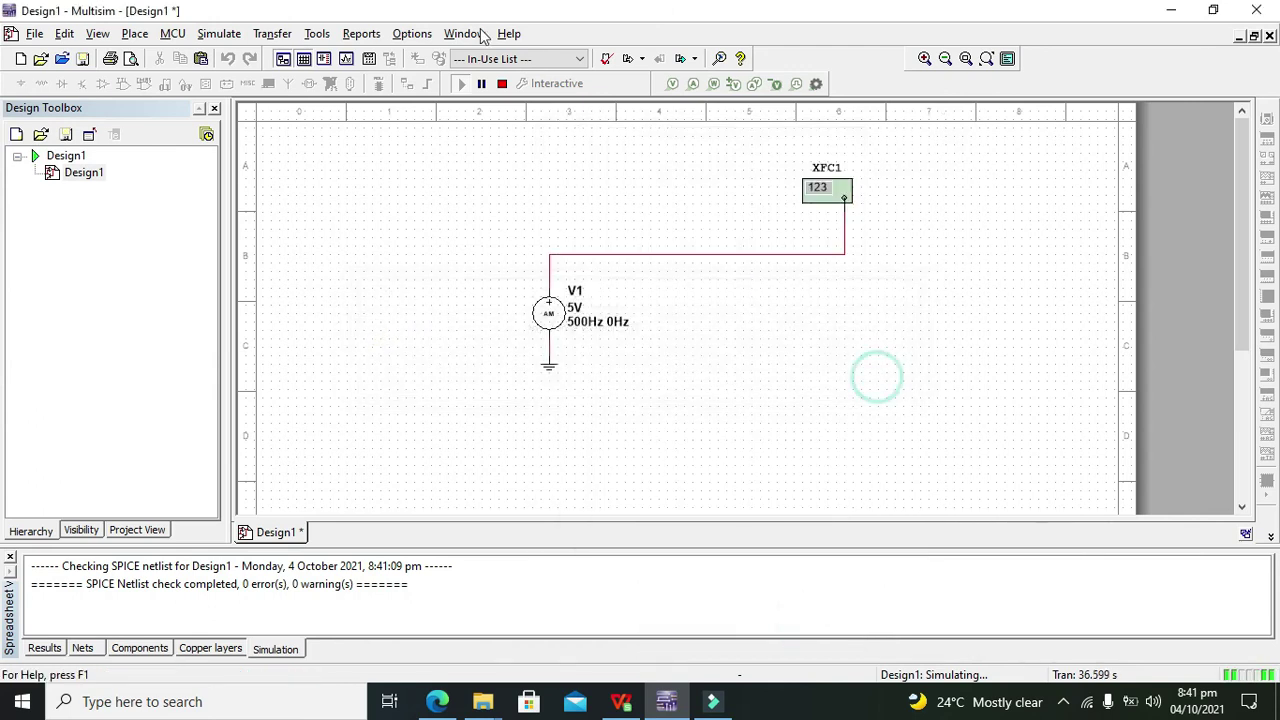
left_click(502, 83)
left_click(462, 85)
double_click(840, 195)
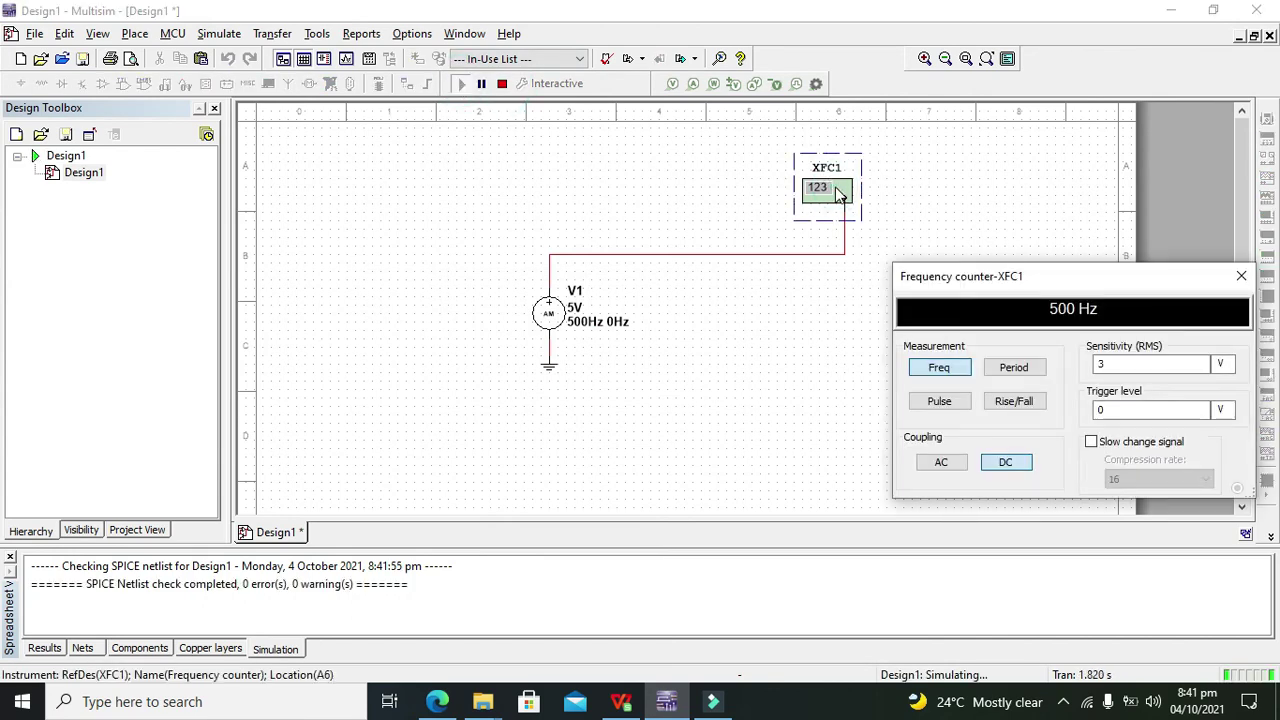
left_click_drag(1013, 268, 843, 294)
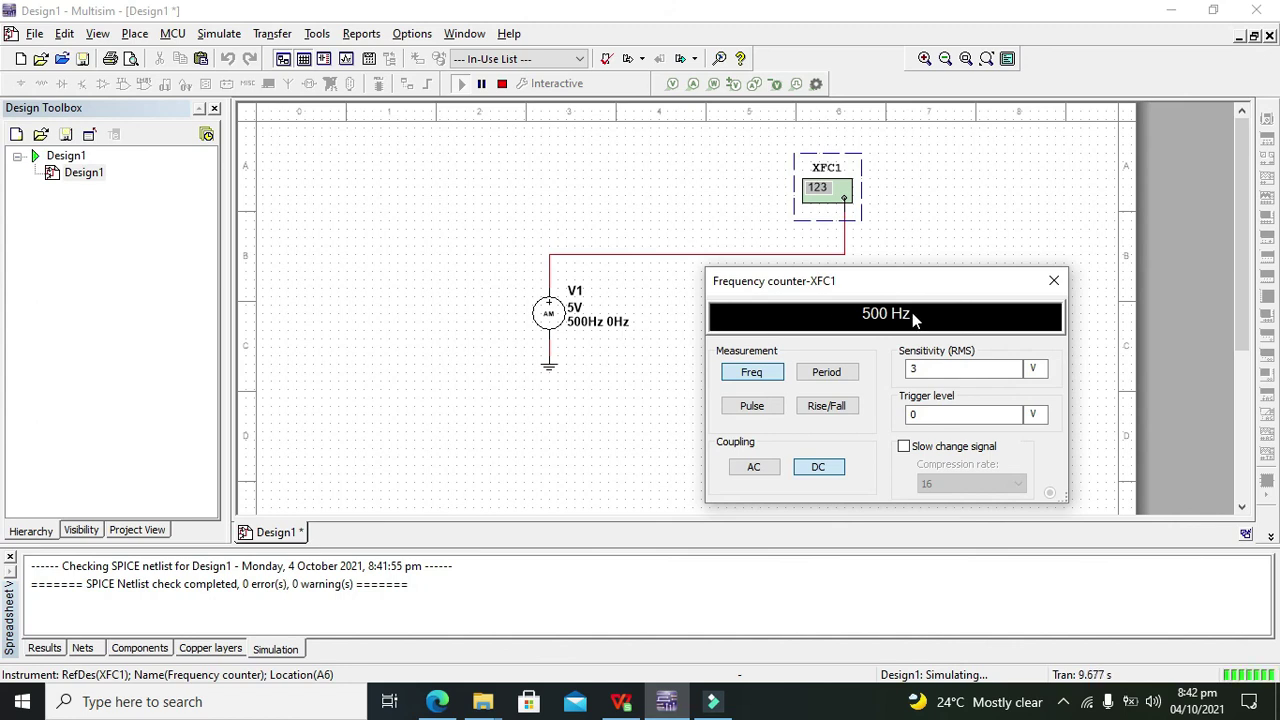
left_click(1056, 279)
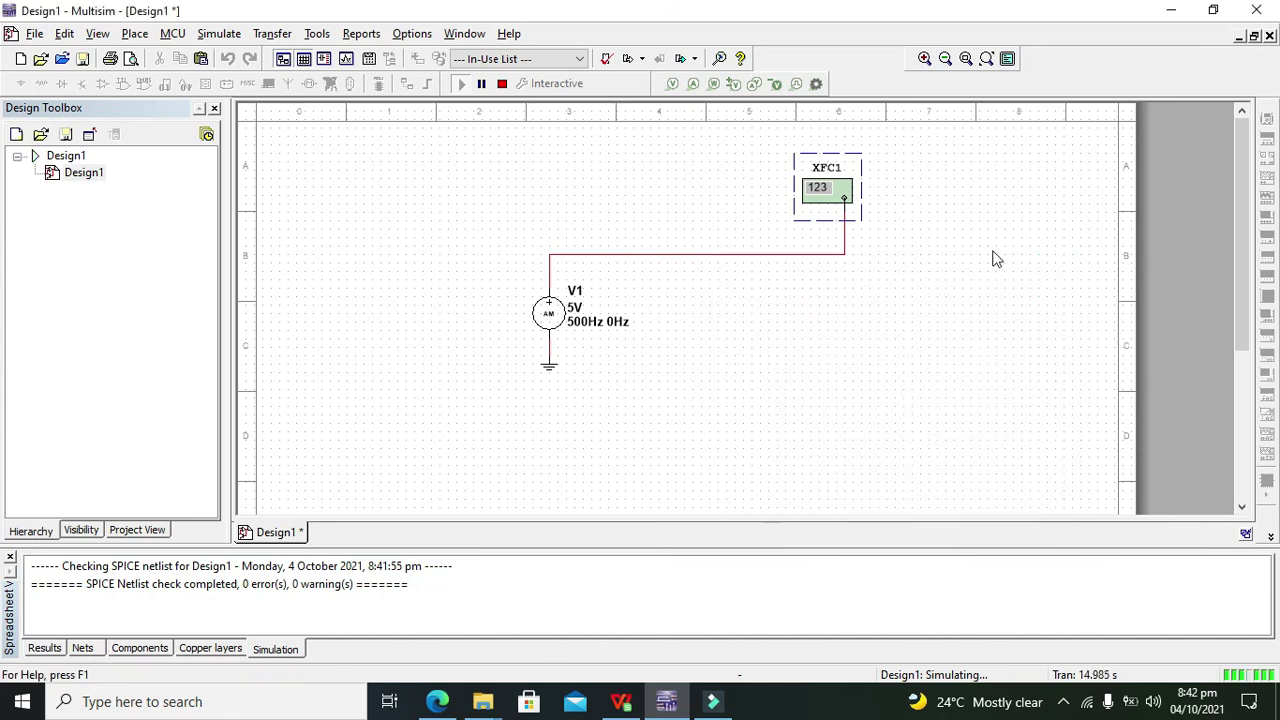
left_click(993, 254)
mouse_move(713, 705)
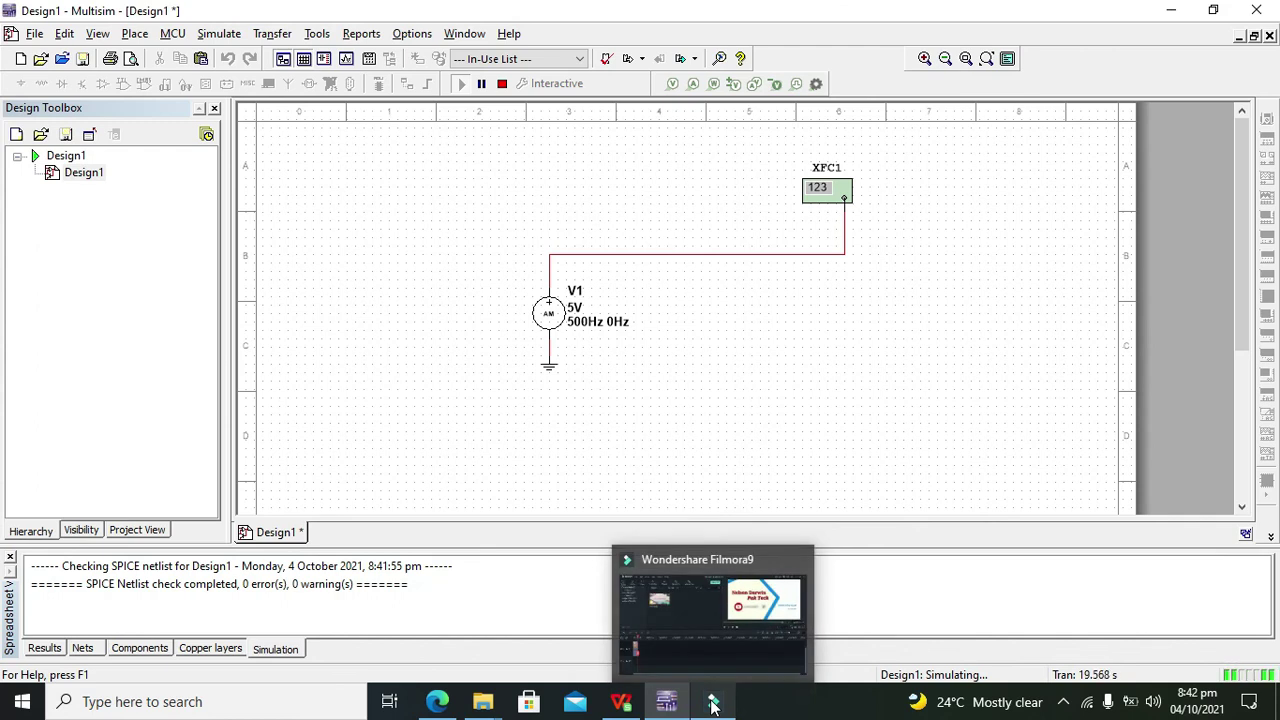